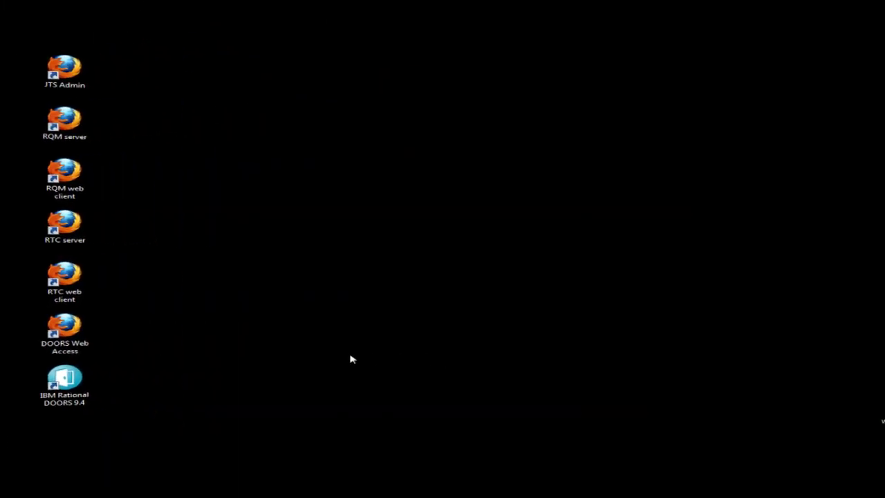
Launch DOORS and open the 3.Handheld Unit Software Requirements module, checking where SW-162's link points.
{"action": "double_click", "coordinate": [48, 378]}
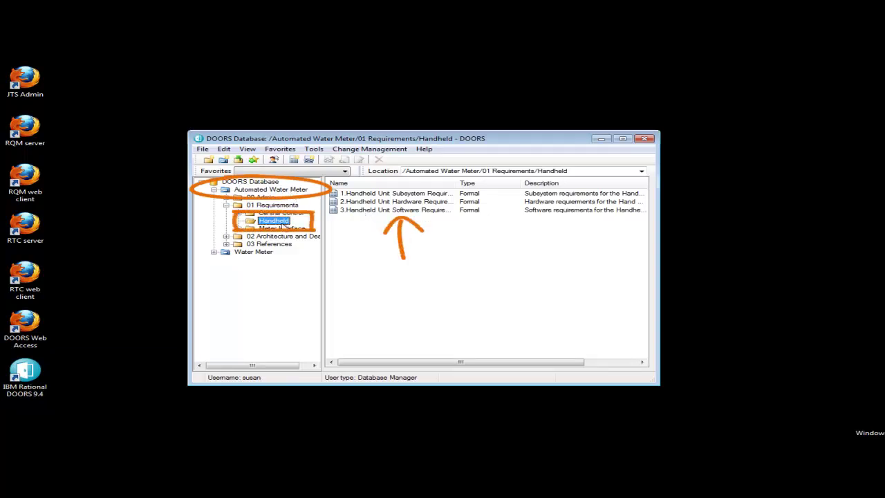
{"action": "double_click", "coordinate": [408, 210]}
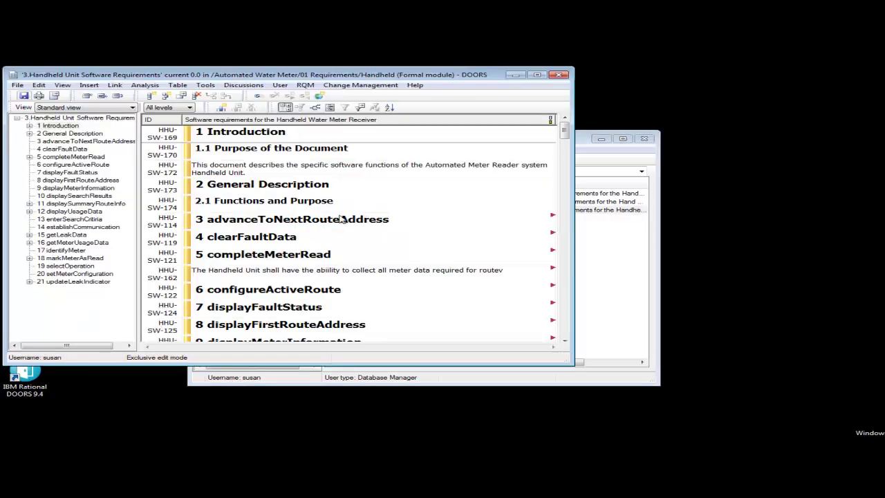
{"action": "right_click", "coordinate": [553, 271]}
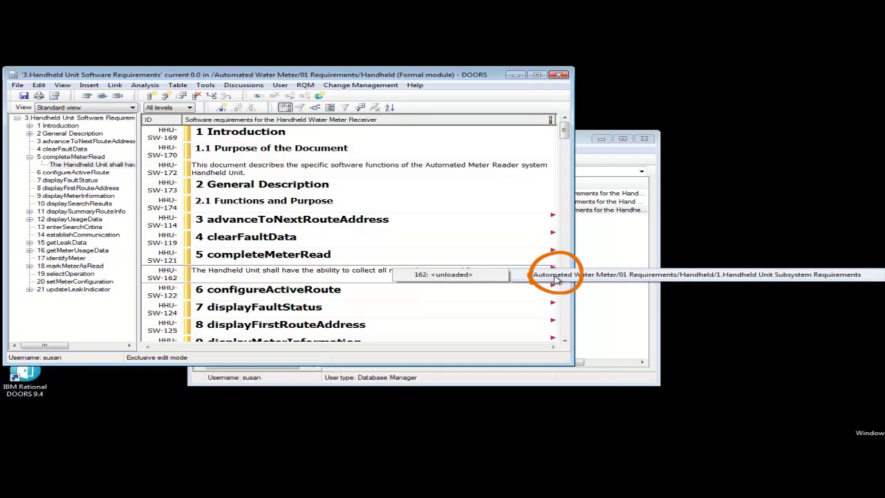
{"action": "left_click", "coordinate": [133, 108]}
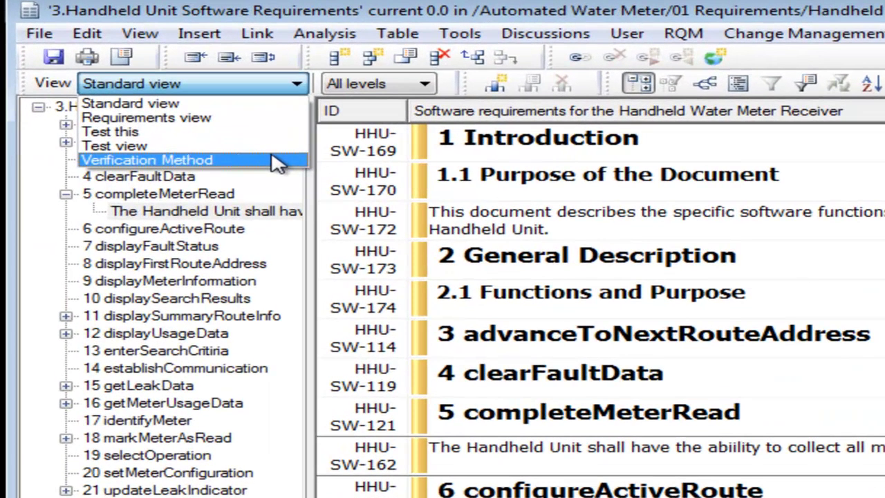
Change HHU-SW-163's verification method from Not Set to Demonstration, then show the Test this view.
{"action": "left_click", "coordinate": [124, 141]}
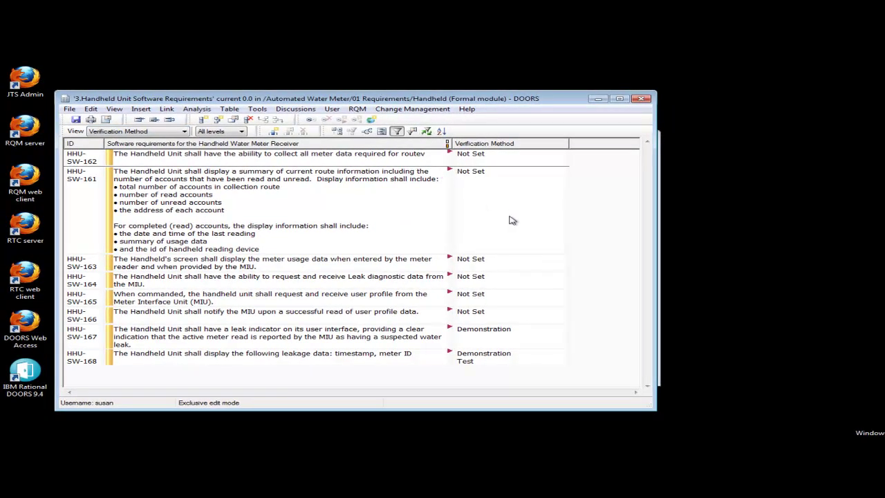
{"action": "left_click", "coordinate": [484, 261]}
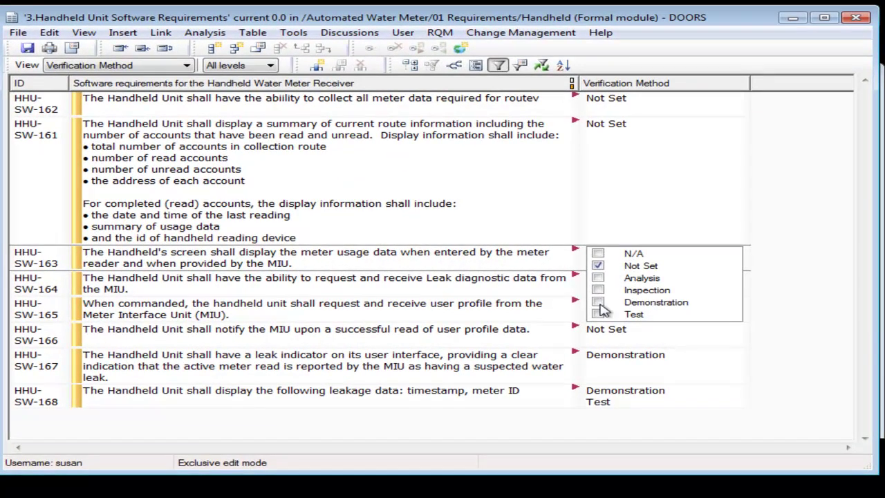
{"action": "left_click", "coordinate": [599, 265]}
{"action": "left_click", "coordinate": [599, 303]}
{"action": "left_click", "coordinate": [275, 124]}
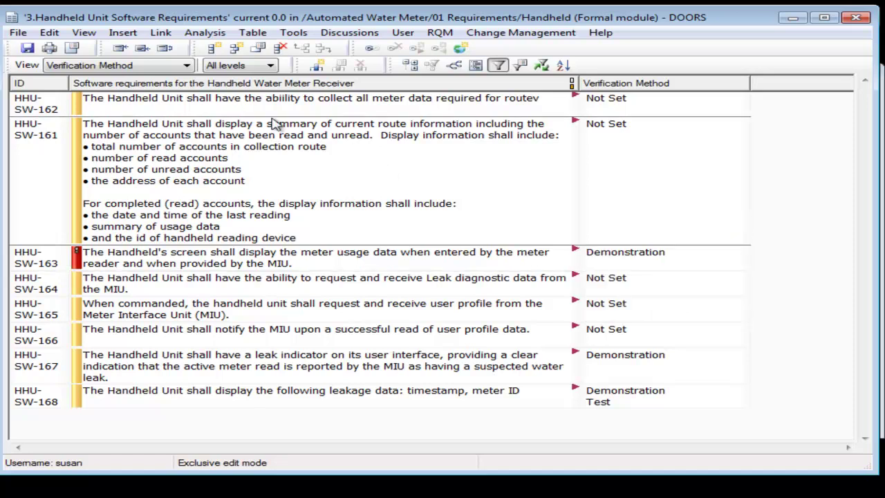
{"action": "left_click", "coordinate": [187, 66]}
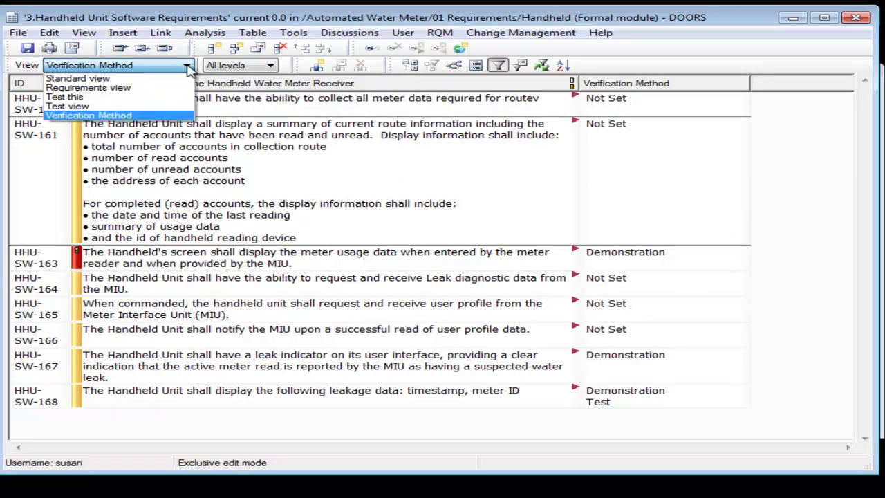
{"action": "left_click", "coordinate": [165, 98]}
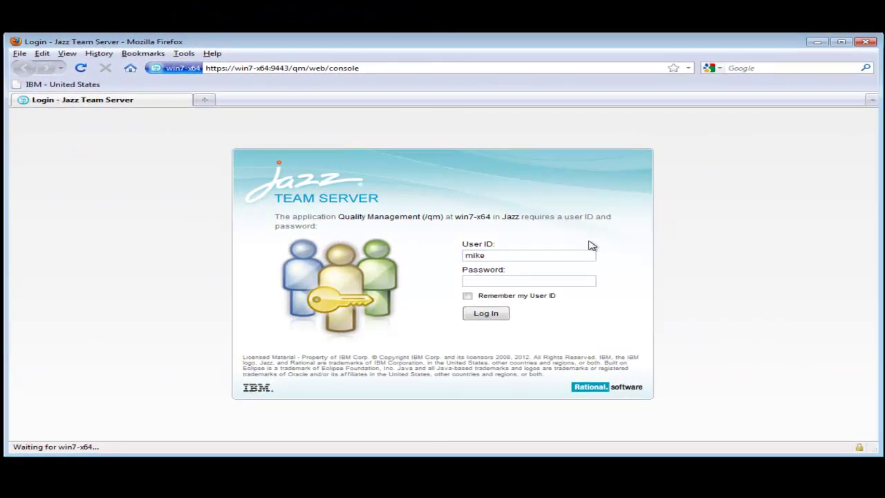
Log in to Quality Management and browse the Meter Reader Testing project's test plans.
{"action": "left_click", "coordinate": [581, 281]}
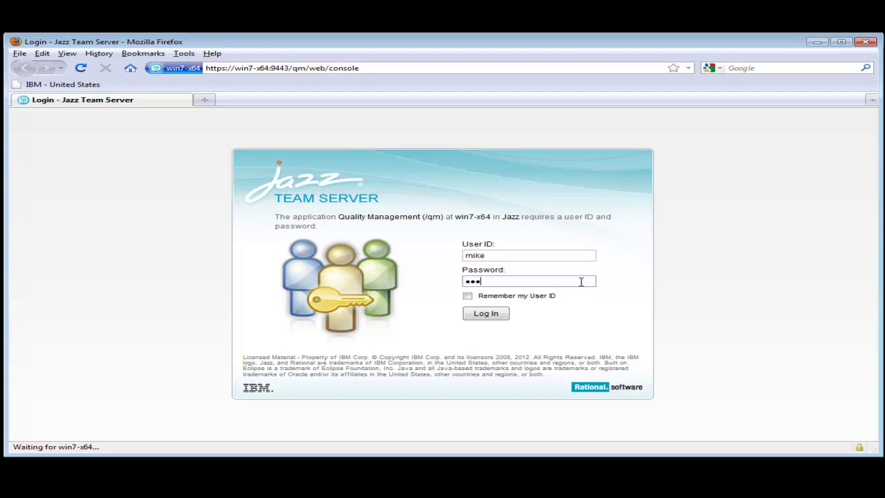
{"action": "left_click", "coordinate": [506, 313]}
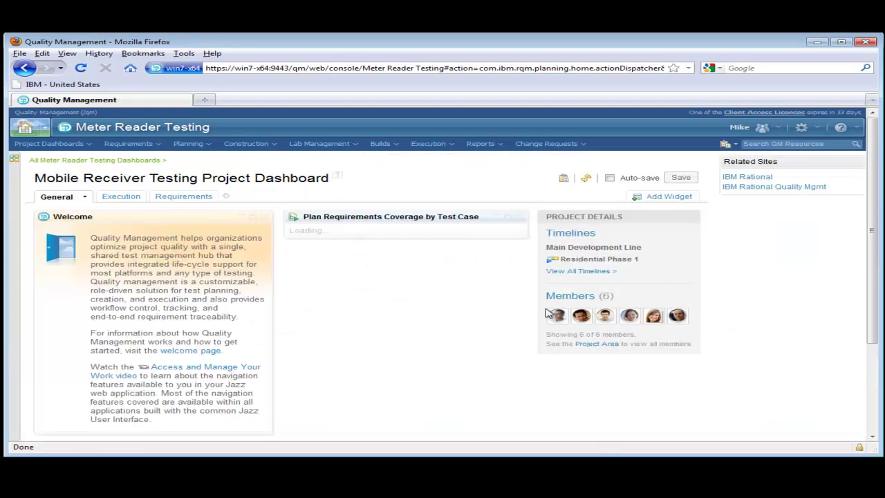
{"action": "left_click", "coordinate": [200, 146]}
{"action": "left_click", "coordinate": [222, 173]}
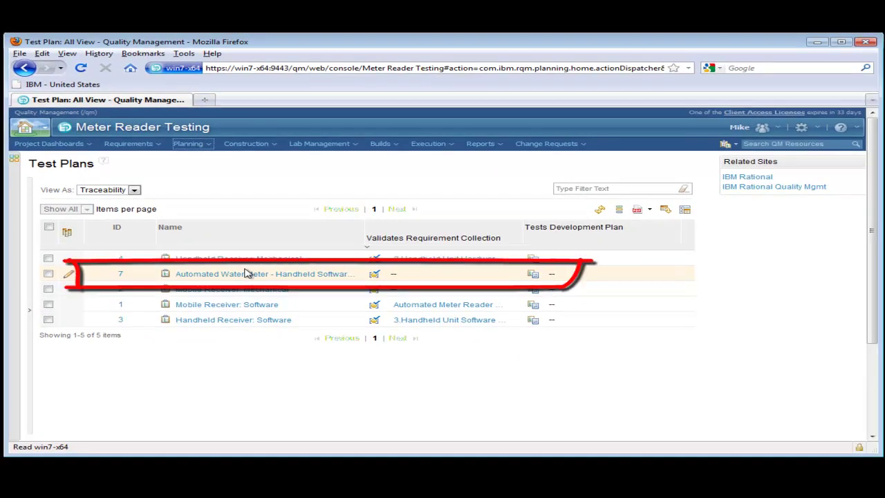
In test plan 7's Requirement Collection Links, start adding a new link and sign in to DOORS.
{"action": "left_click", "coordinate": [247, 273]}
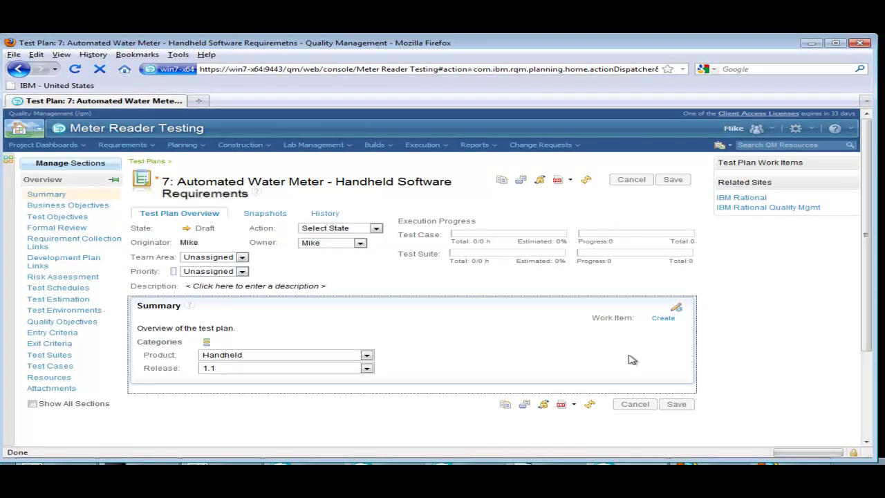
{"action": "left_click", "coordinate": [96, 243]}
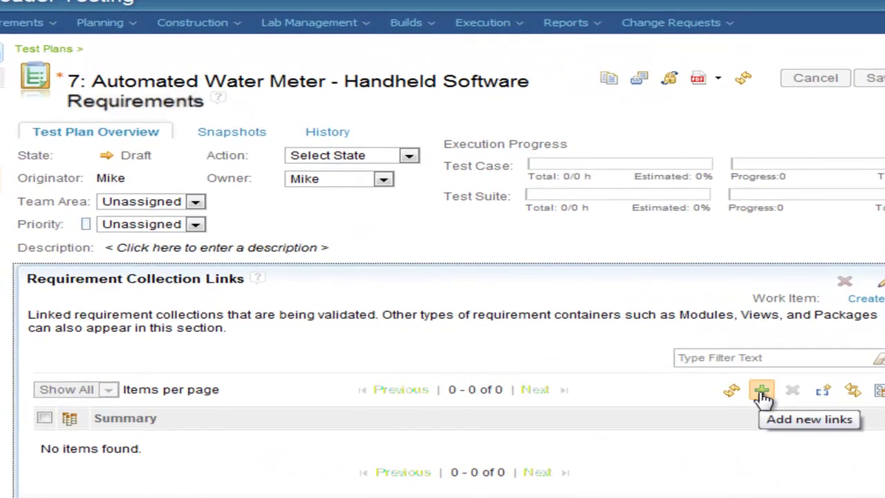
{"action": "left_click", "coordinate": [762, 393]}
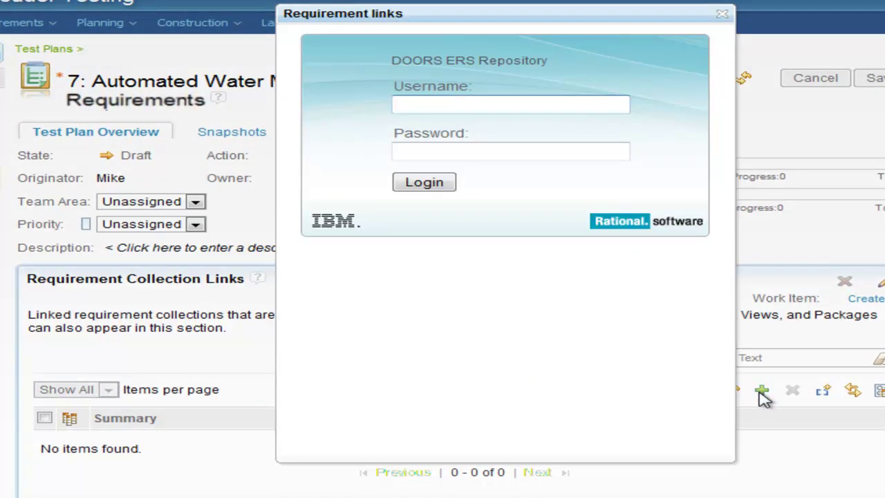
{"action": "type", "text": "mike"}
{"action": "key", "text": "Tab"}
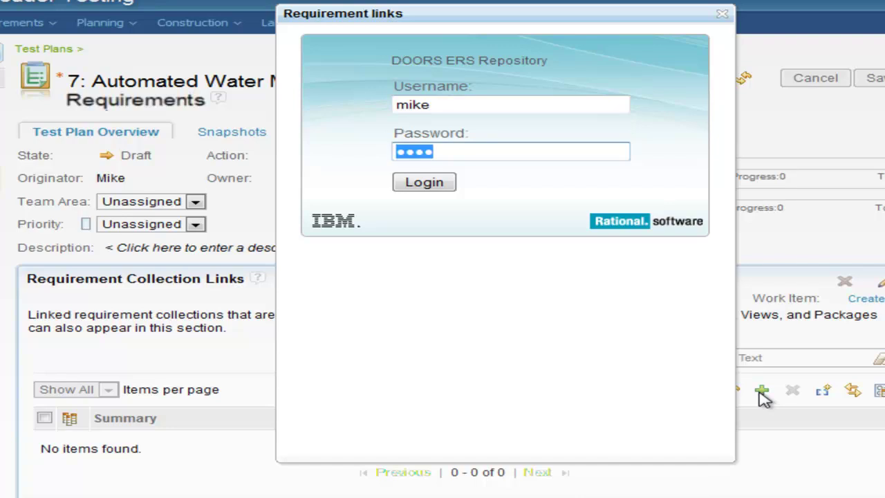
{"action": "left_click", "coordinate": [440, 192]}
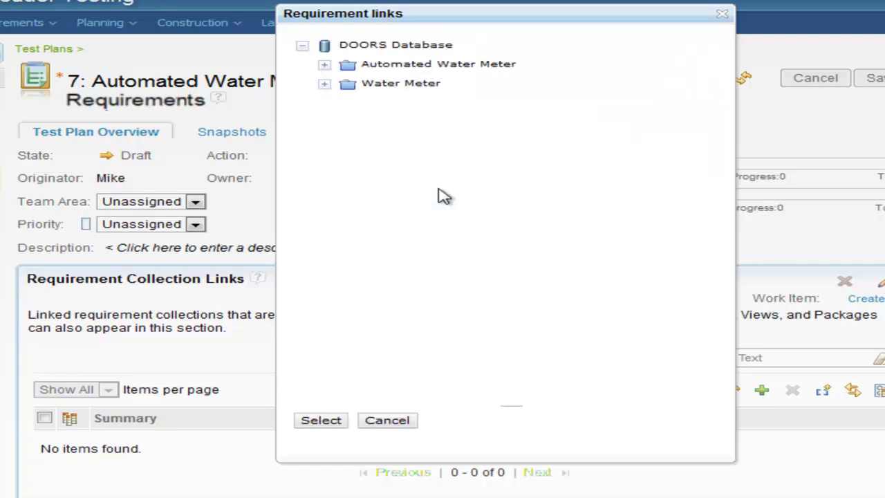
Link the software requirements module's Test this view as a collection labelled with prefix 'AWR-'.
{"action": "left_click", "coordinate": [325, 65]}
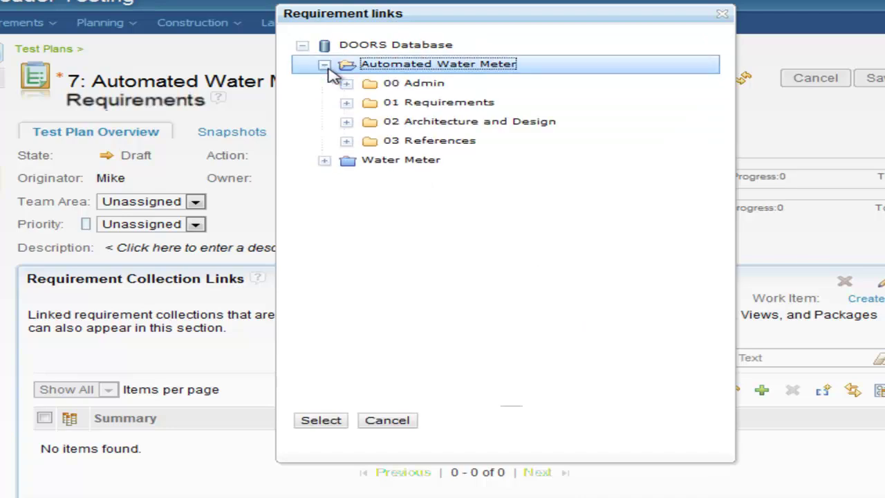
{"action": "left_click", "coordinate": [347, 104]}
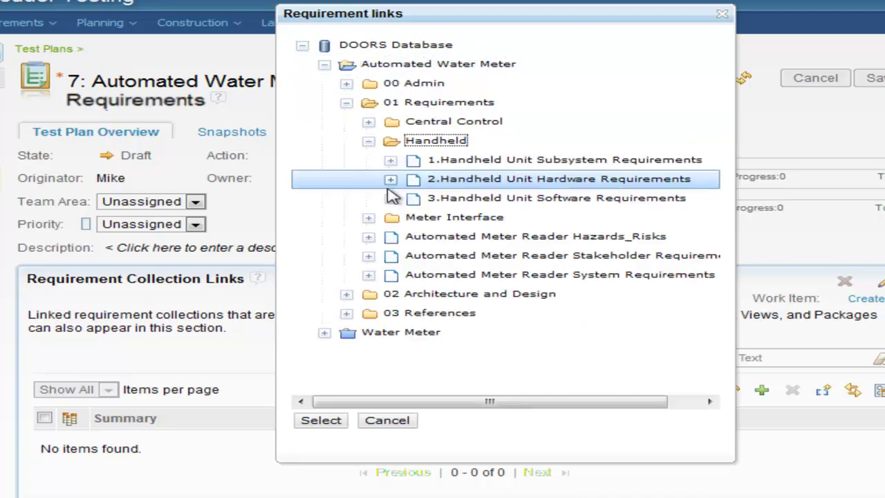
{"action": "left_click", "coordinate": [391, 199]}
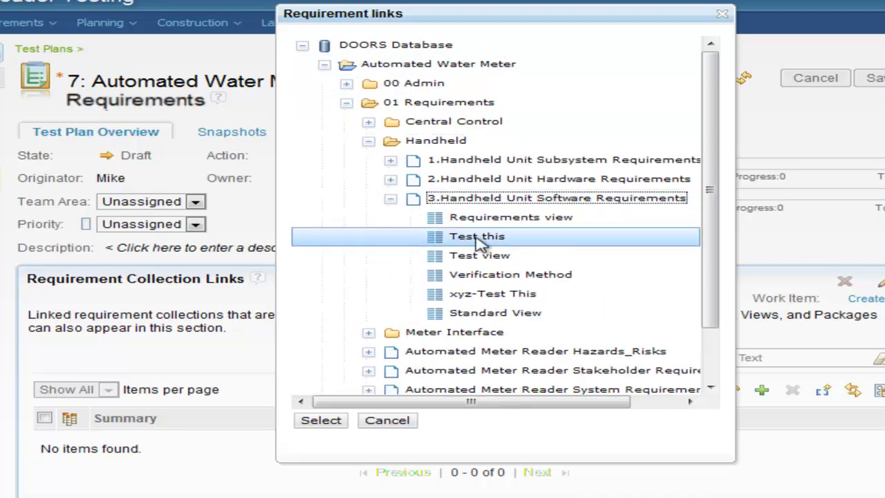
{"action": "left_click", "coordinate": [482, 238]}
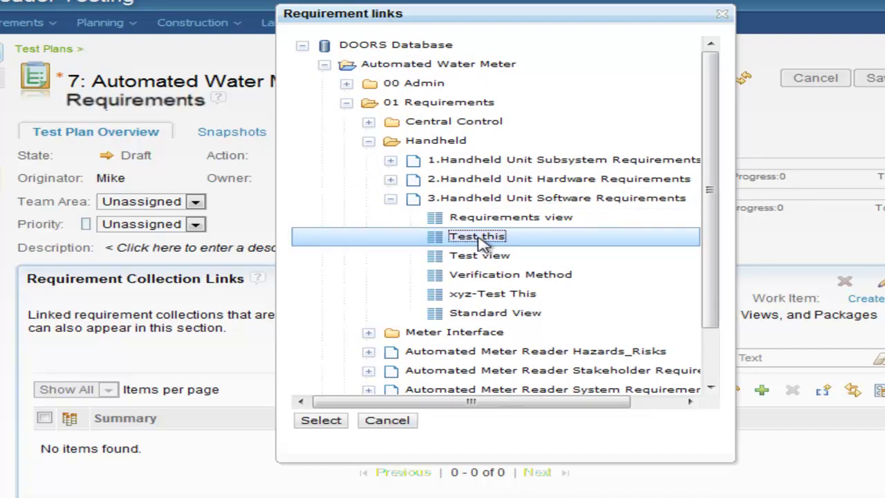
{"action": "left_click", "coordinate": [318, 421]}
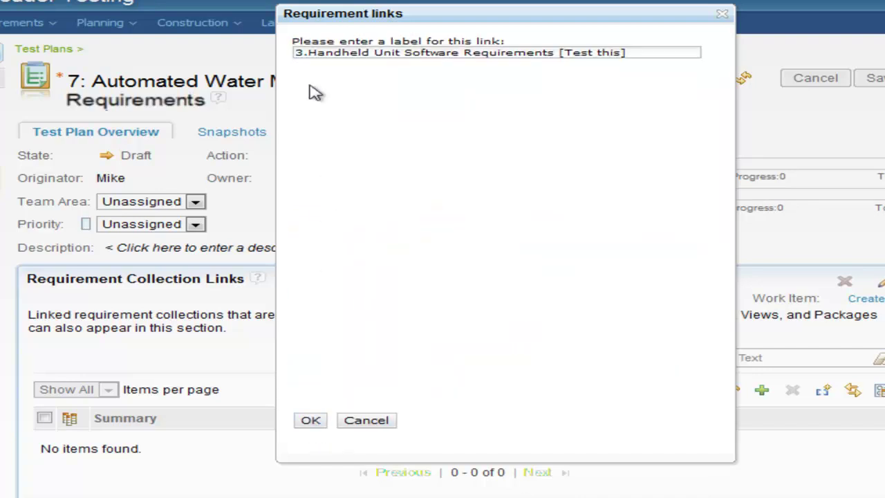
{"action": "left_click", "coordinate": [296, 54]}
{"action": "type", "text": "AW"}
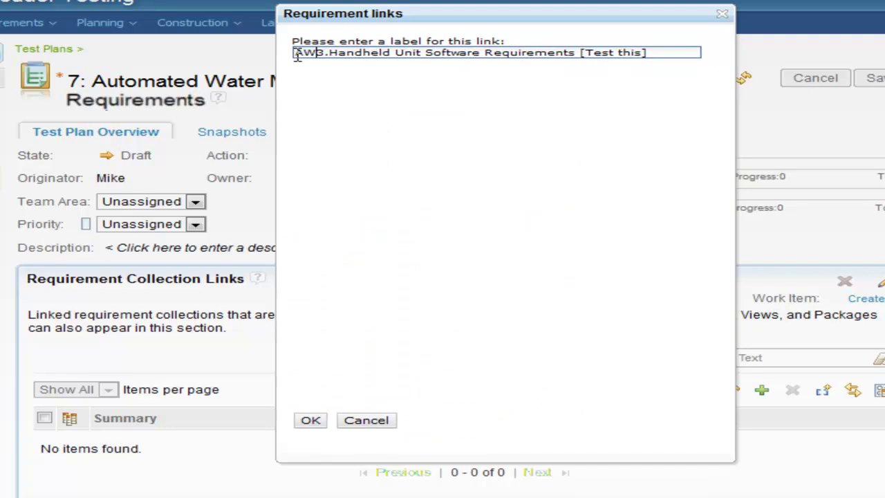
{"action": "type", "text": "R-"}
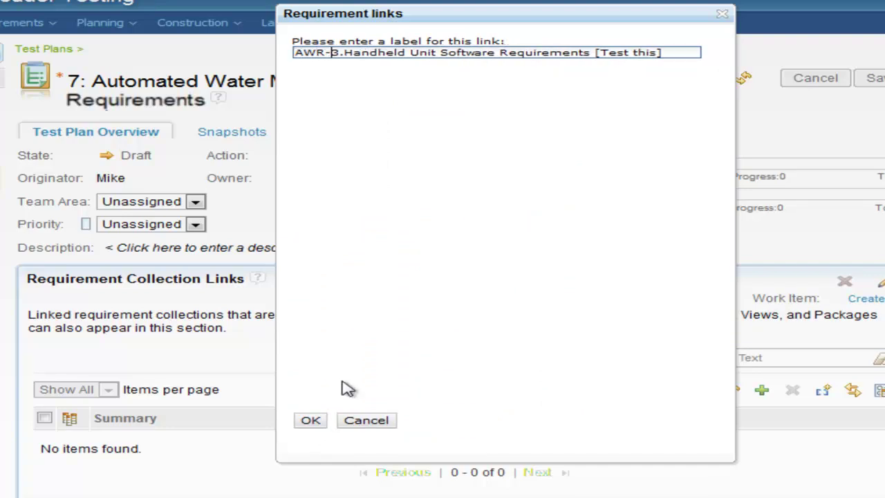
{"action": "left_click", "coordinate": [313, 419]}
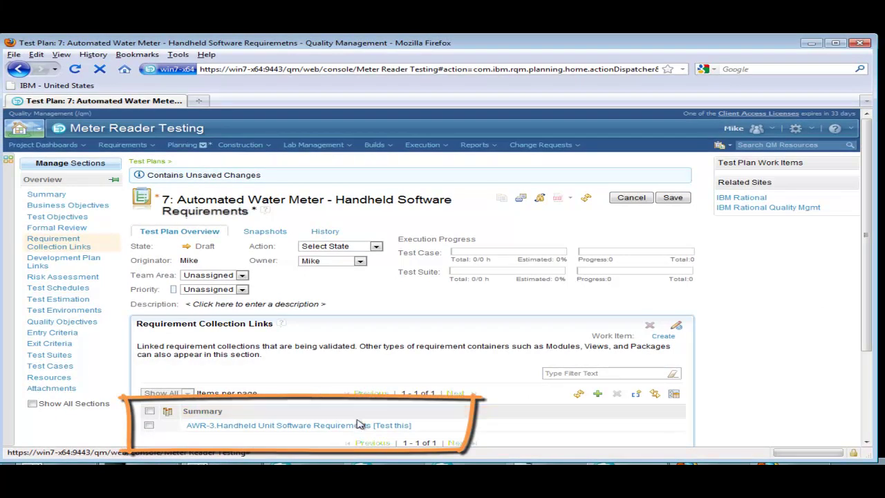
Save test plan 7 with its new AWR-3 [Test this] collection link.
{"action": "mouse_move", "coordinate": [360, 425]}
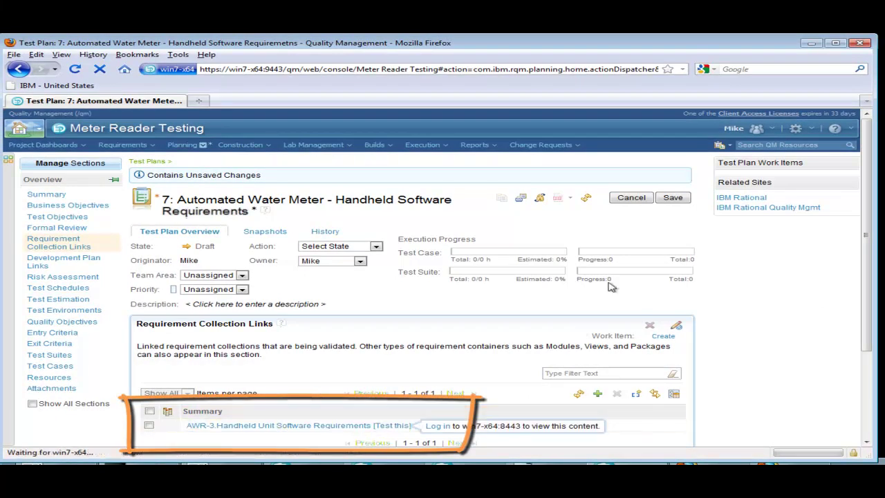
{"action": "left_click", "coordinate": [674, 198]}
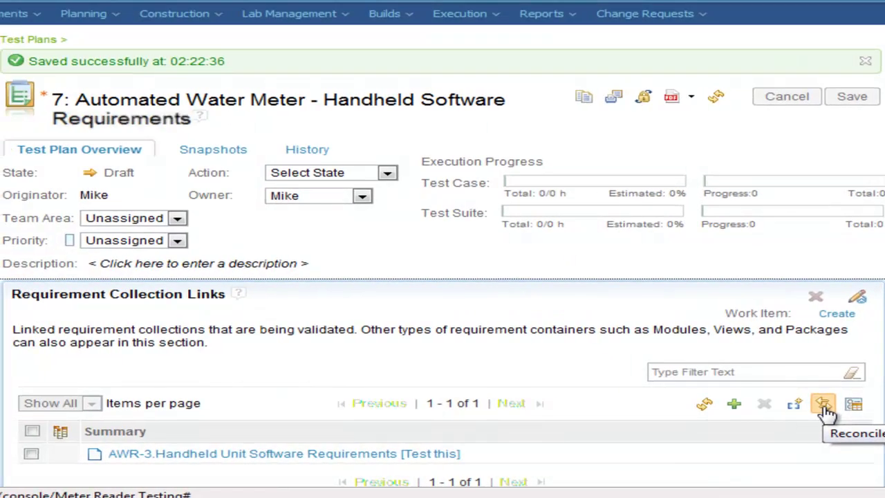
Reconcile requirements and generate owned test cases for uncovered HHU-SW-163, 168 and 167.
{"action": "left_click", "coordinate": [441, 363]}
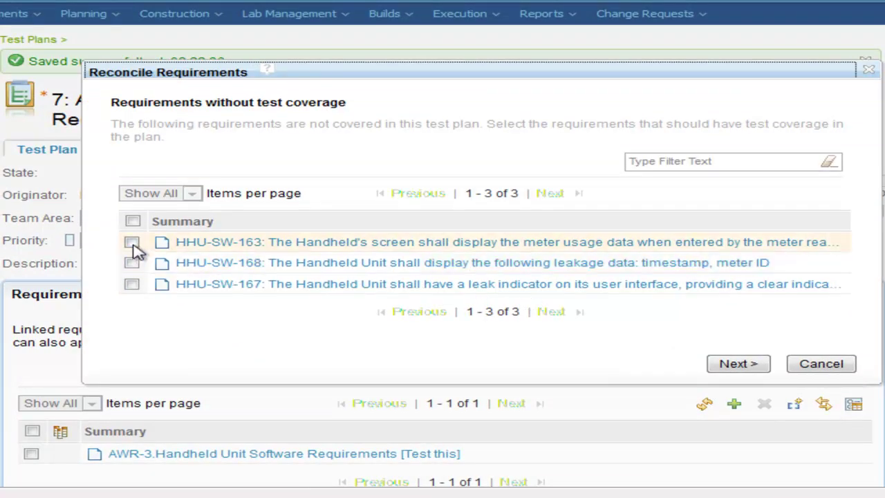
{"action": "left_click", "coordinate": [132, 221]}
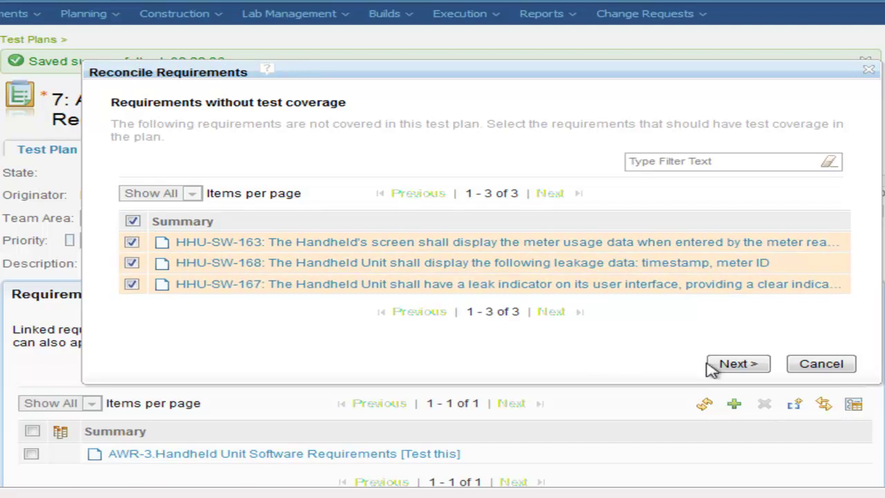
{"action": "left_click", "coordinate": [734, 364]}
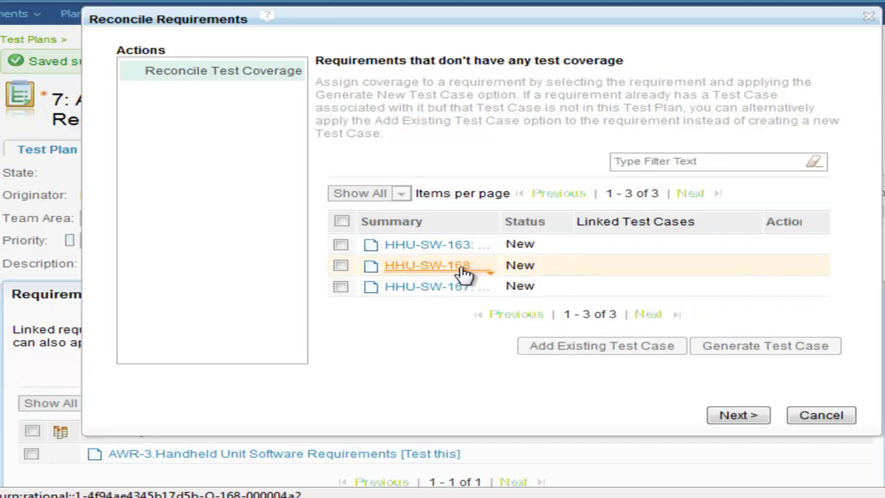
{"action": "left_click", "coordinate": [340, 247]}
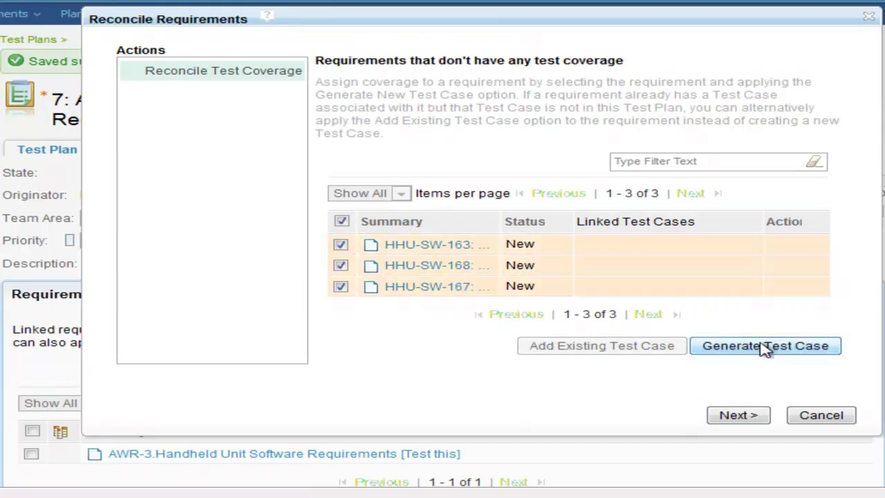
{"action": "left_click", "coordinate": [764, 347]}
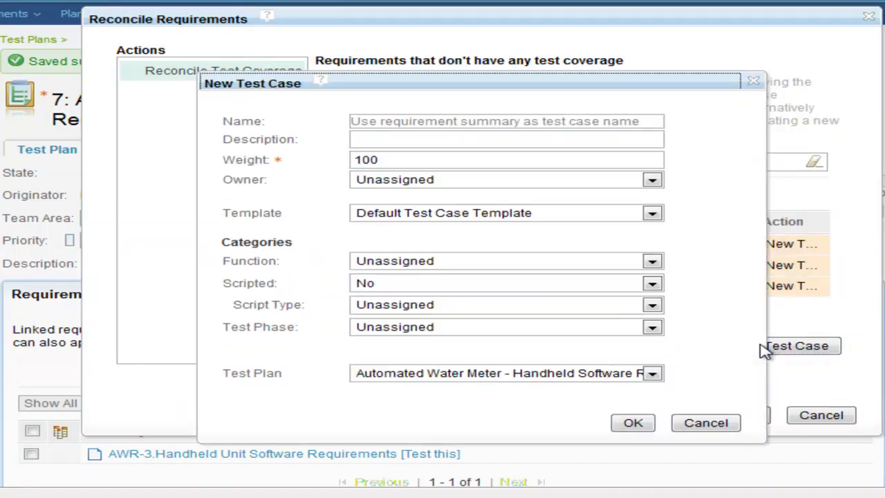
{"action": "left_click", "coordinate": [652, 181]}
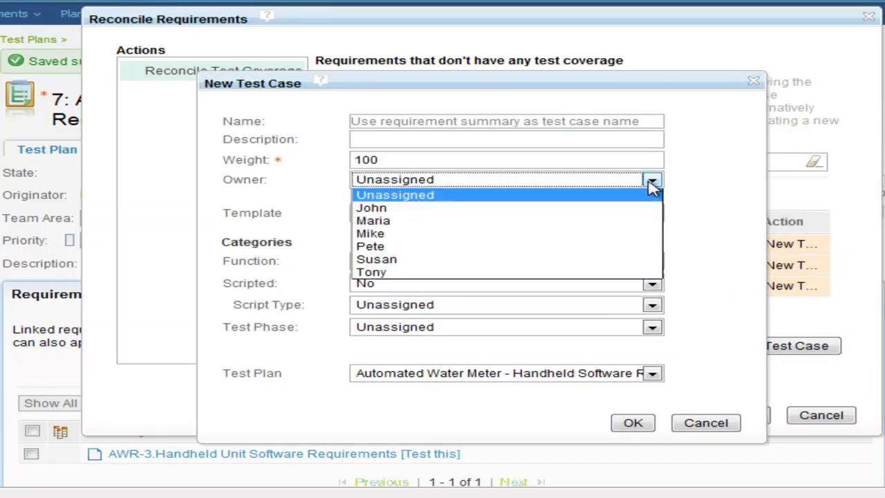
{"action": "left_click", "coordinate": [600, 273]}
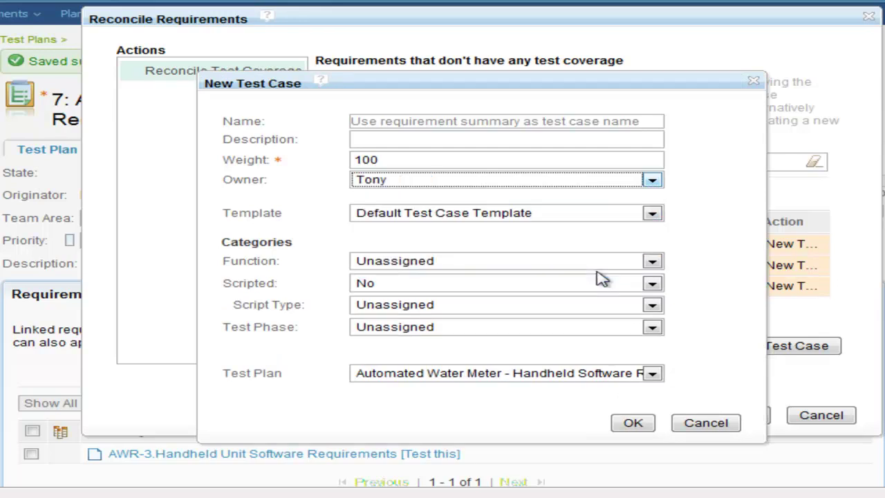
{"action": "left_click", "coordinate": [641, 423]}
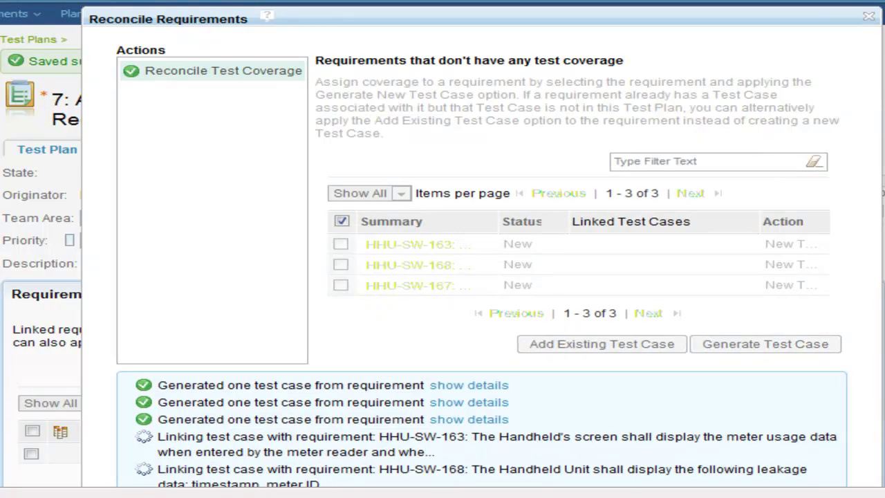
Clear suspicion on the test cases of all three changed requirements and finish reconciliation.
{"action": "scroll", "coordinate": [691, 450], "scroll_direction": "down", "scroll_amount": 3}
{"action": "left_click", "coordinate": [739, 478]}
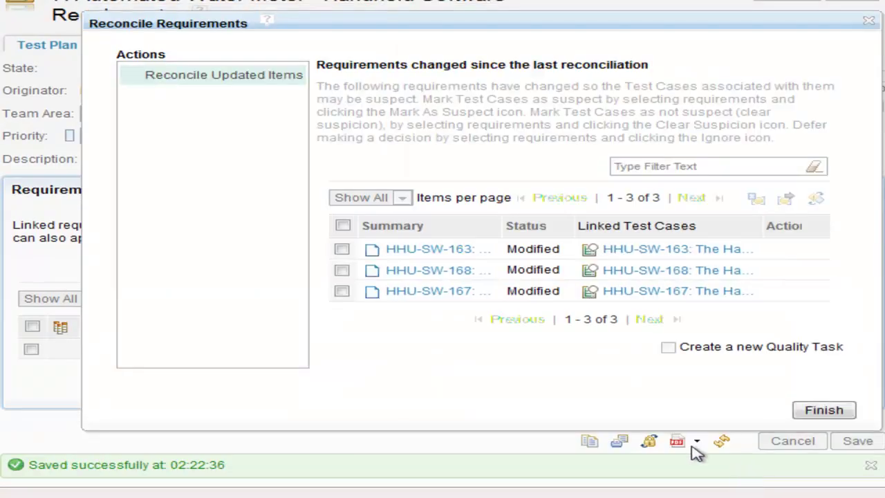
{"action": "left_click", "coordinate": [345, 227]}
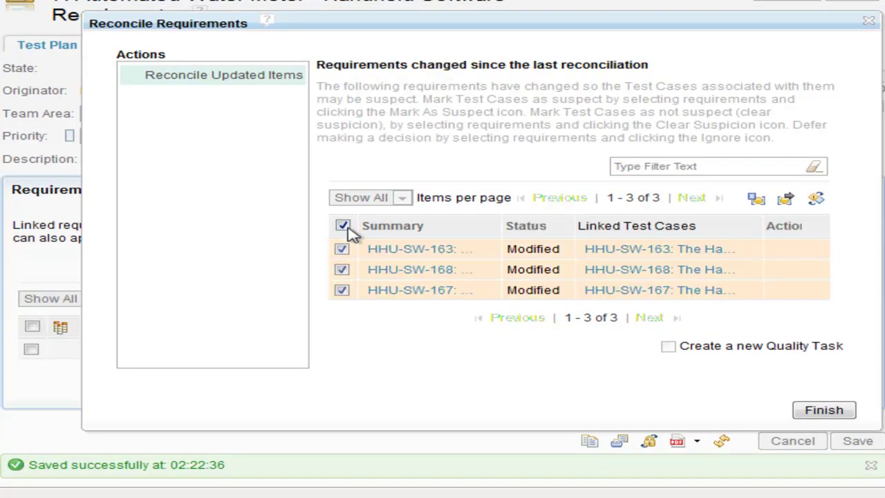
{"action": "left_click", "coordinate": [787, 200]}
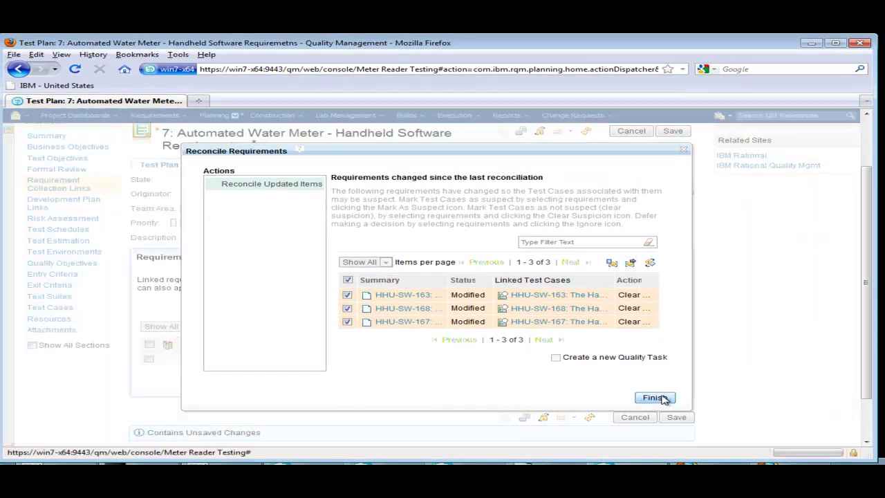
{"action": "left_click", "coordinate": [823, 410]}
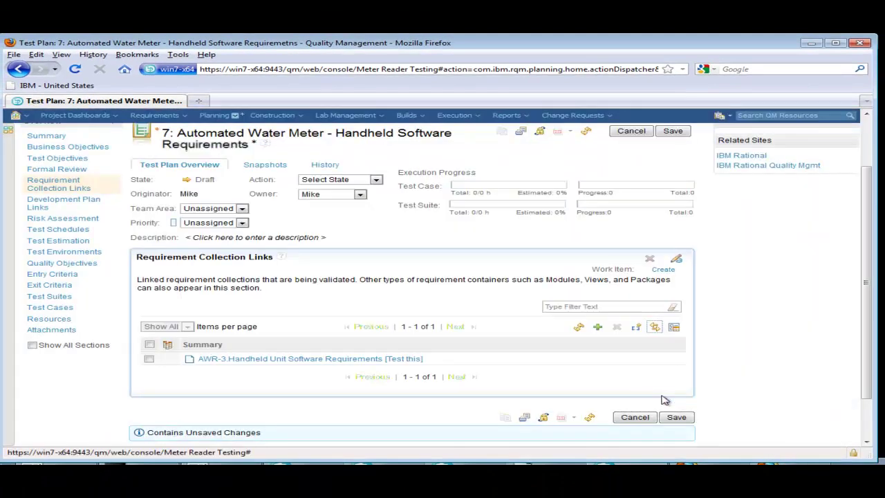
Save the plan and review test cases 35, 36 and 37 in its Test Cases section.
{"action": "left_click", "coordinate": [672, 131]}
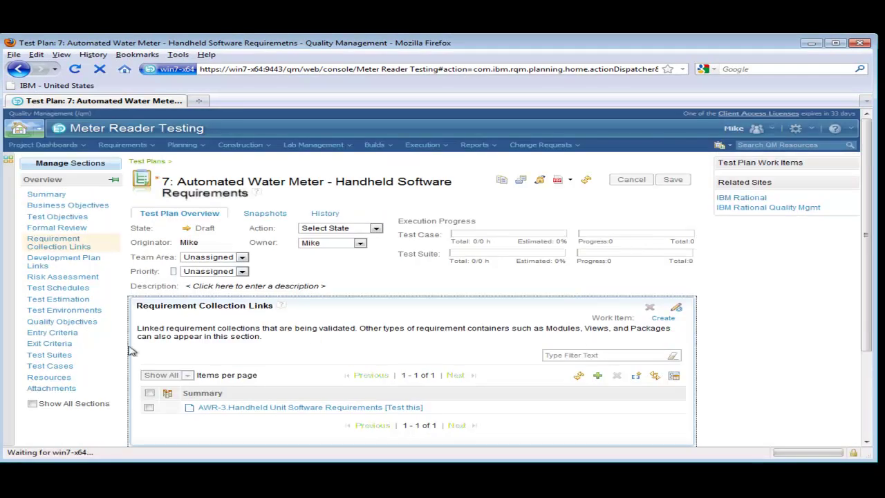
{"action": "left_click", "coordinate": [74, 372]}
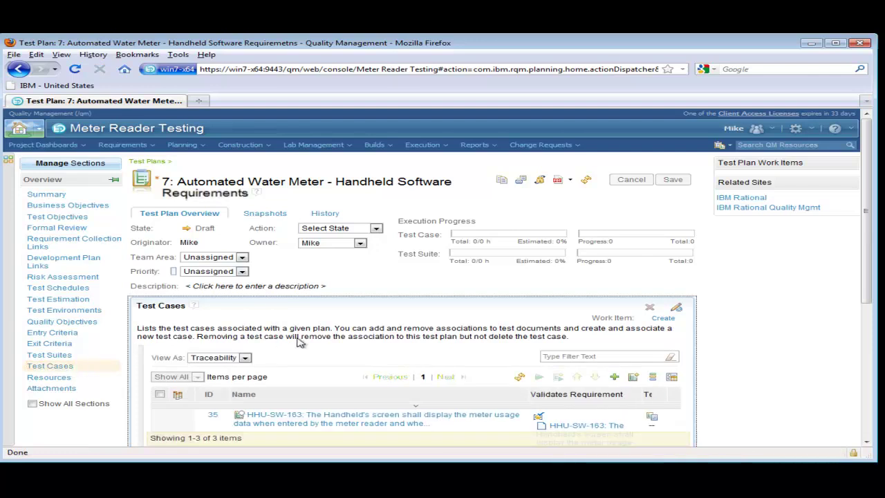
{"action": "left_click_drag", "start_coordinate": [868, 271], "coordinate": [879, 386]}
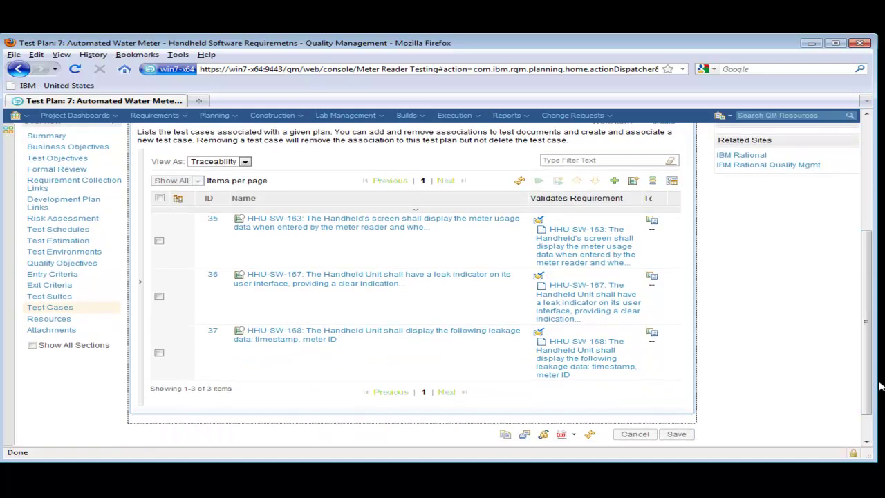
{"action": "left_click", "coordinate": [420, 229]}
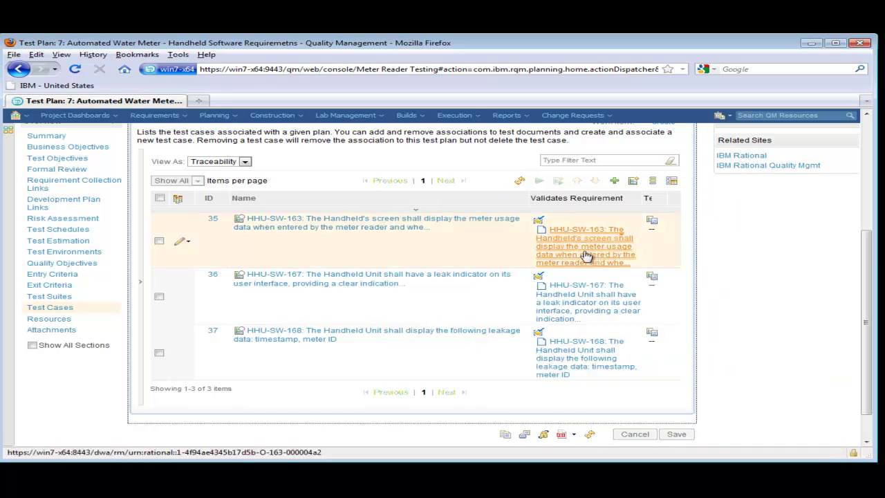
{"action": "mouse_move", "coordinate": [641, 236]}
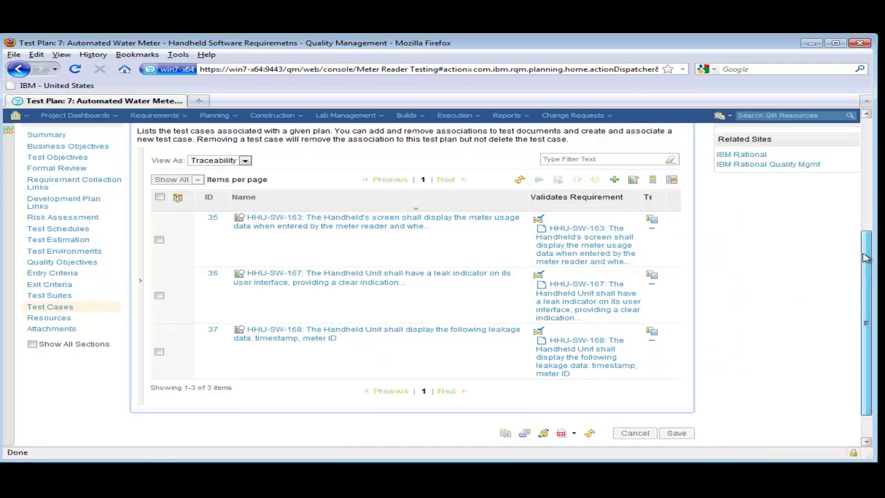
{"action": "scroll", "coordinate": [844, 270], "scroll_direction": "up", "scroll_amount": 5}
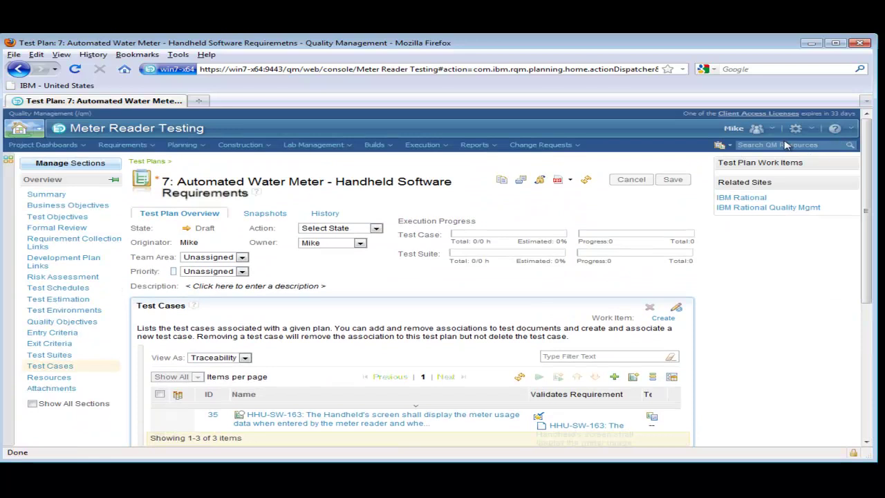
Log out, sign back in as another user, and show test plan 7's test cases.
{"action": "left_click", "coordinate": [754, 129]}
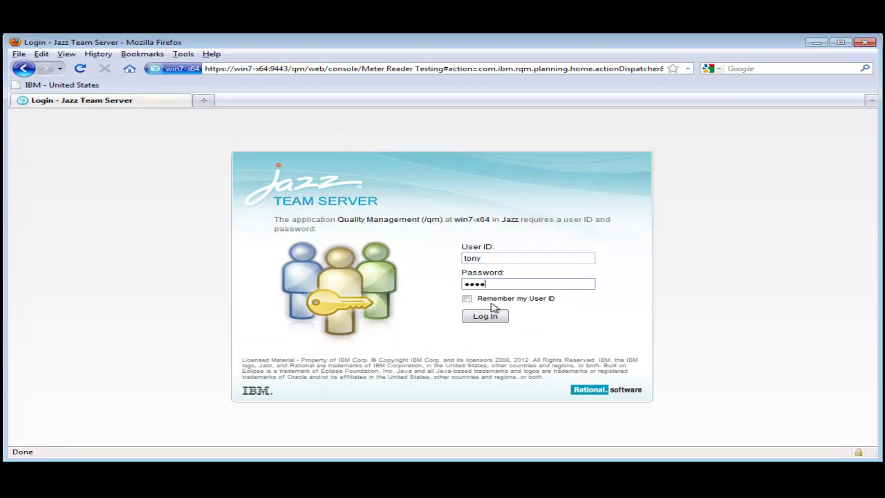
{"action": "left_click", "coordinate": [492, 317]}
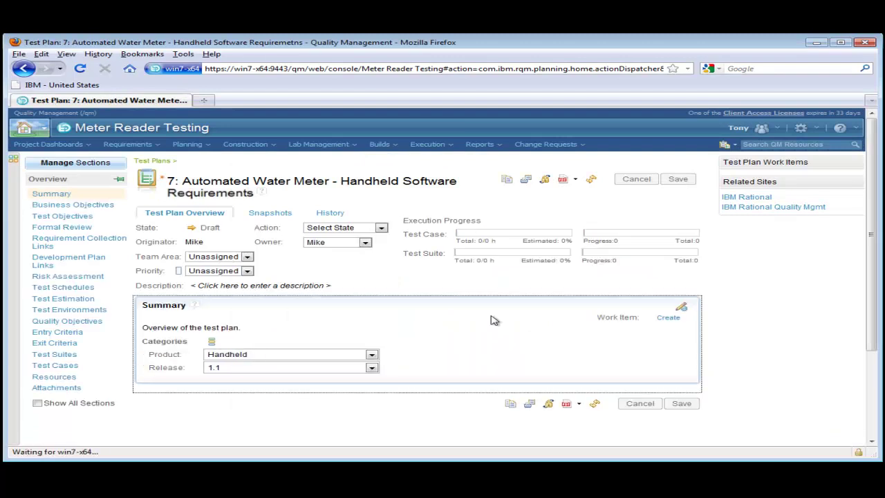
{"action": "left_click", "coordinate": [61, 366]}
View the test case table as General to check owners, then return to Traceability.
{"action": "scroll", "coordinate": [864, 255], "scroll_direction": "down", "scroll_amount": 3}
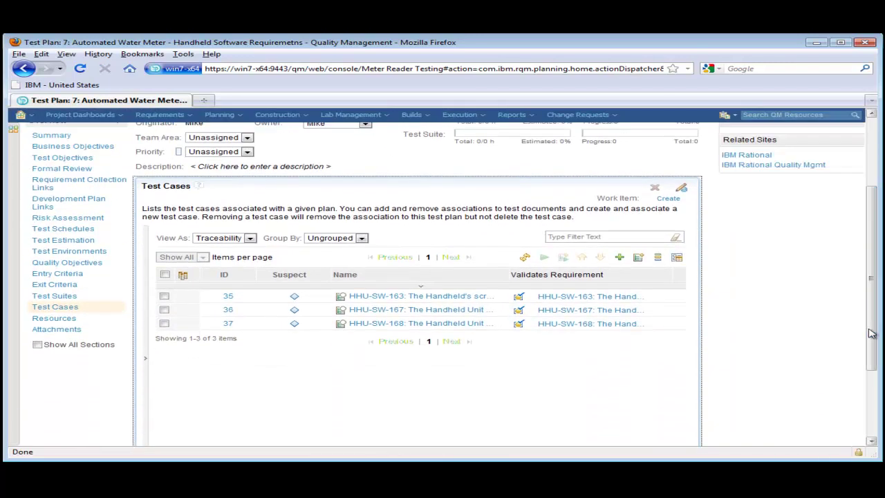
{"action": "left_click", "coordinate": [249, 239]}
{"action": "left_click", "coordinate": [246, 247]}
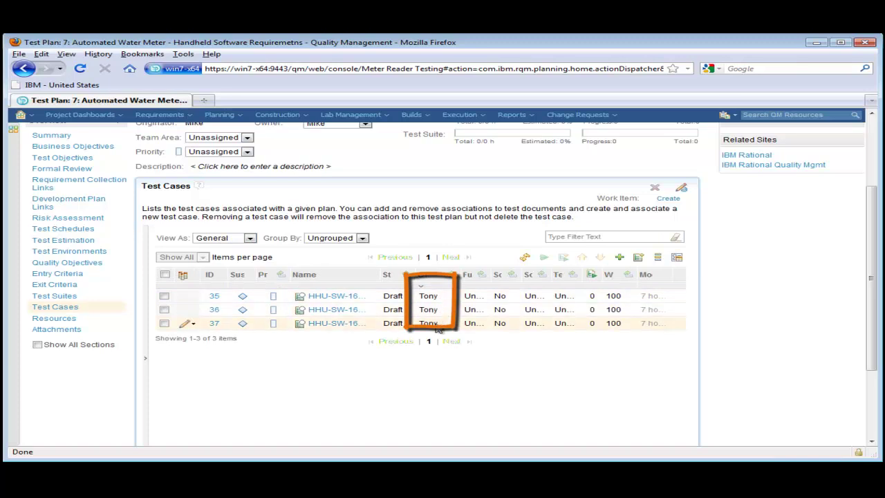
{"action": "left_click", "coordinate": [249, 238]}
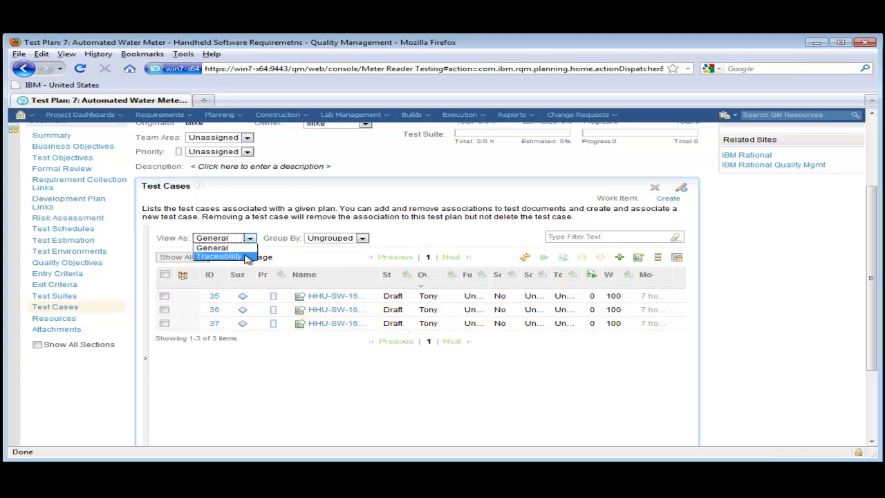
{"action": "left_click", "coordinate": [247, 258]}
Sign in to DOORS Web Access from the requirement card to see HHU-SW-163's content.
{"action": "mouse_move", "coordinate": [379, 323]}
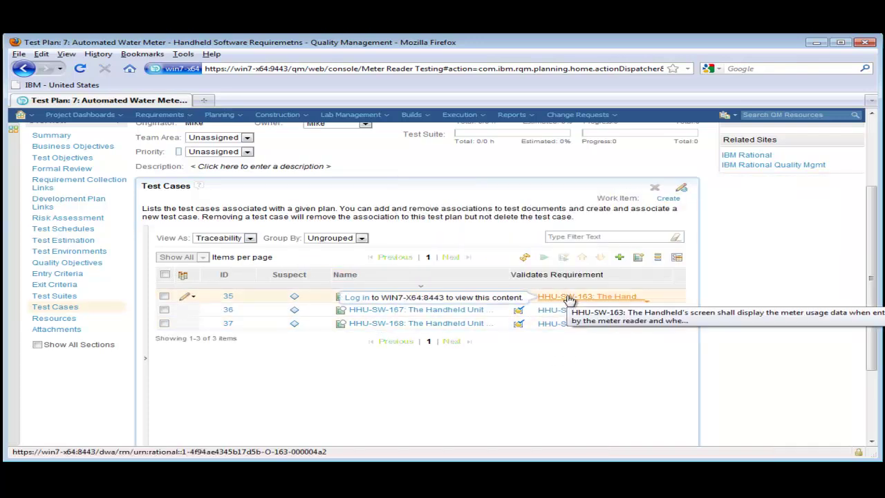
{"action": "mouse_move", "coordinate": [520, 297]}
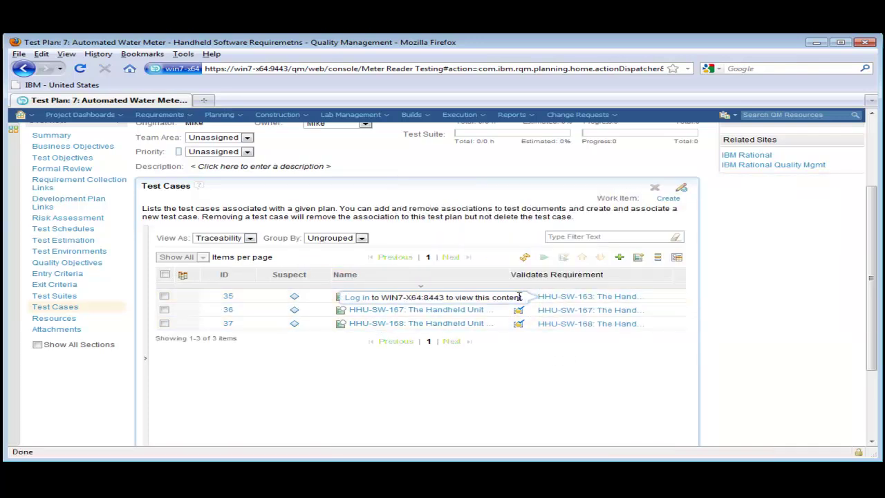
{"action": "left_click", "coordinate": [357, 298]}
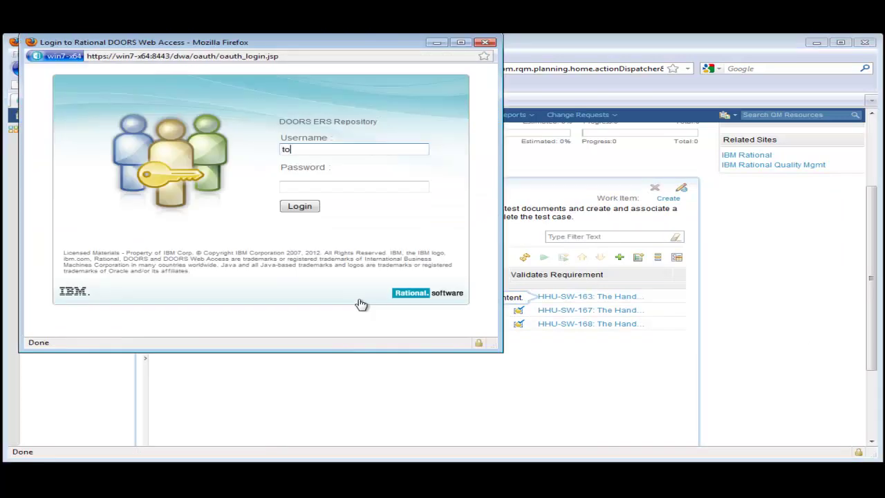
{"action": "key", "text": "Tab"}
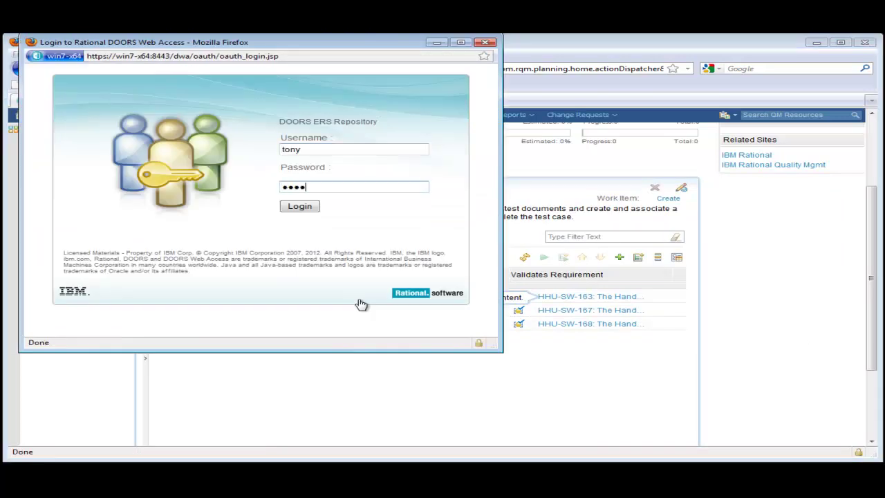
{"action": "left_click", "coordinate": [304, 208]}
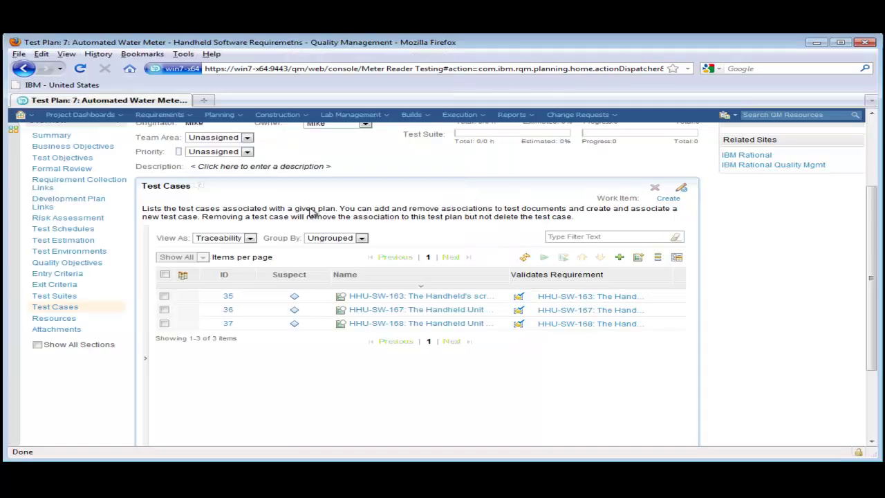
Preview HHU-SW-163's DOORS details, then open test case 36 for HHU-SW-167.
{"action": "mouse_move", "coordinate": [579, 297]}
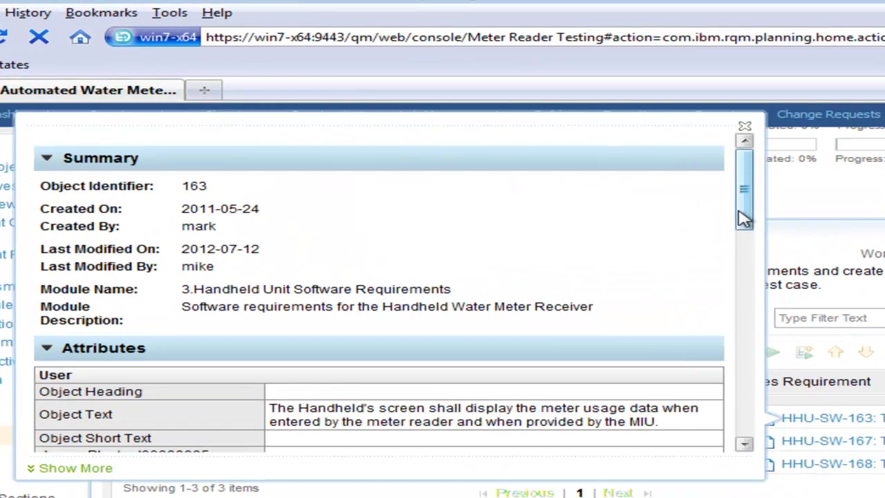
{"action": "left_click_drag", "start_coordinate": [530, 175], "coordinate": [532, 218]}
{"action": "left_click_drag", "start_coordinate": [753, 289], "coordinate": [755, 406]}
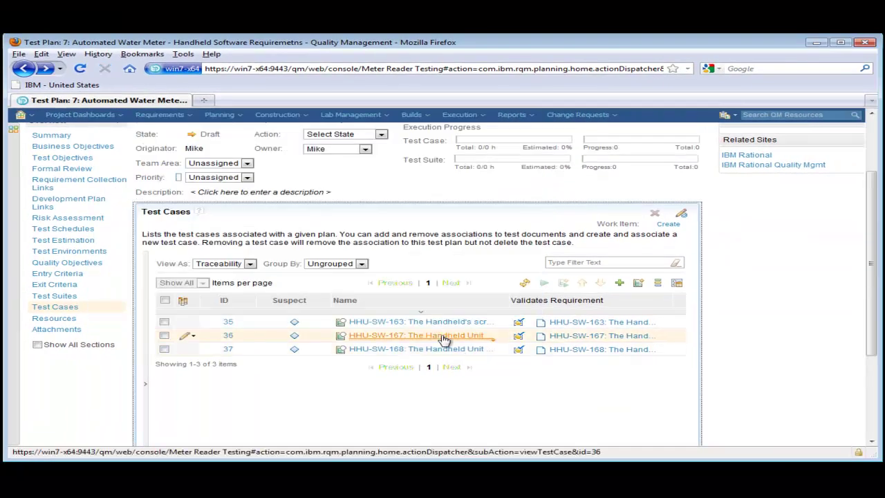
{"action": "mouse_move", "coordinate": [445, 340]}
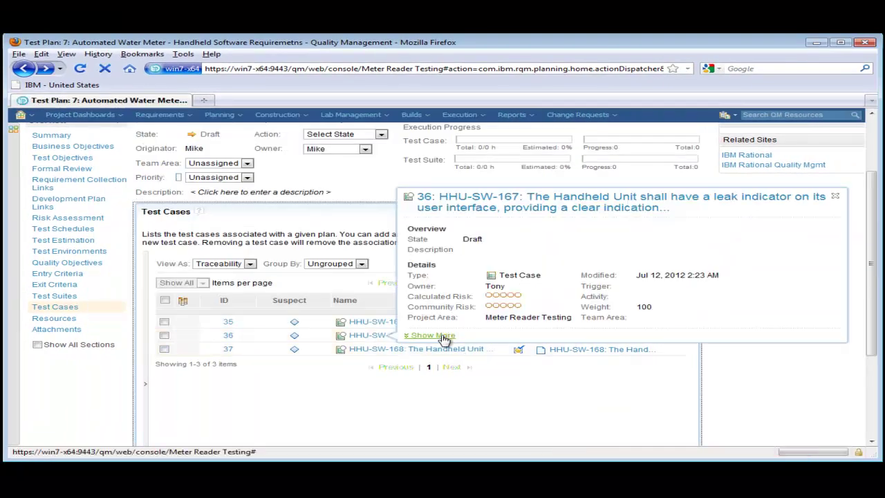
{"action": "left_click", "coordinate": [369, 336]}
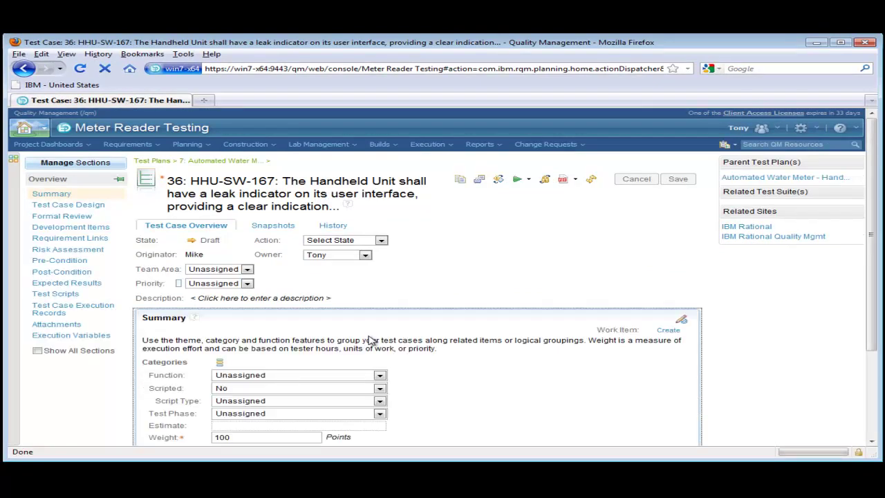
Set test case 36's priority to Medium and attach test script 6, Verify leakage Data.
{"action": "left_click", "coordinate": [247, 285]}
{"action": "left_click", "coordinate": [244, 309]}
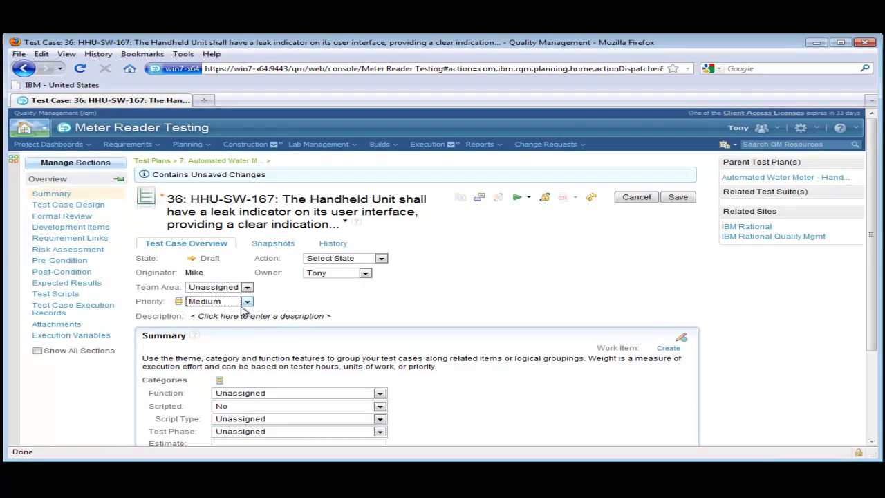
{"action": "left_click", "coordinate": [74, 298]}
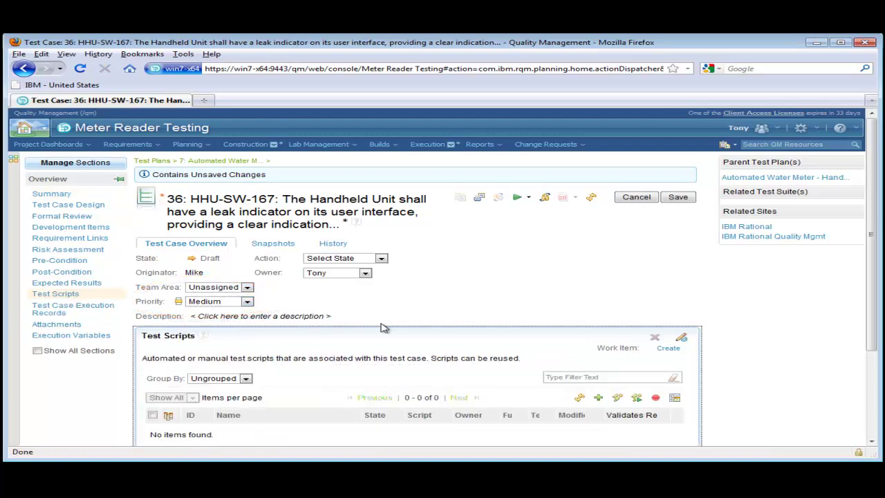
{"action": "left_click_drag", "start_coordinate": [874, 325], "coordinate": [877, 367]}
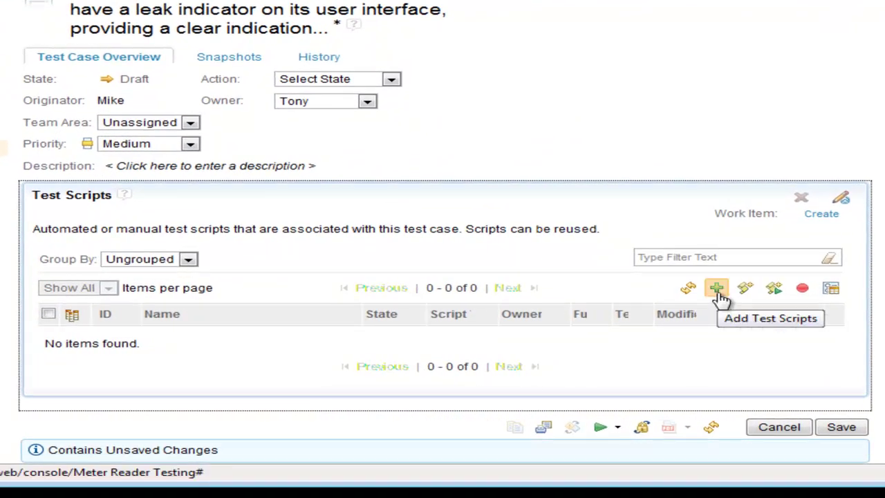
{"action": "left_click", "coordinate": [717, 289]}
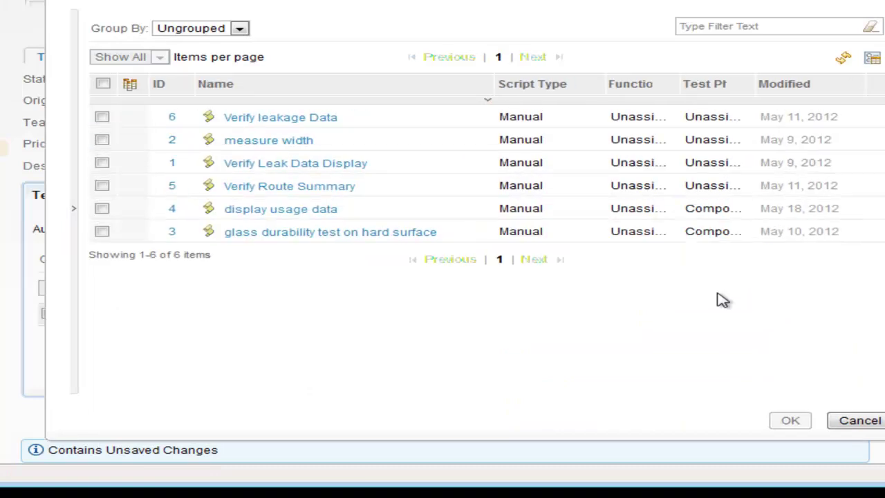
{"action": "left_click", "coordinate": [101, 118]}
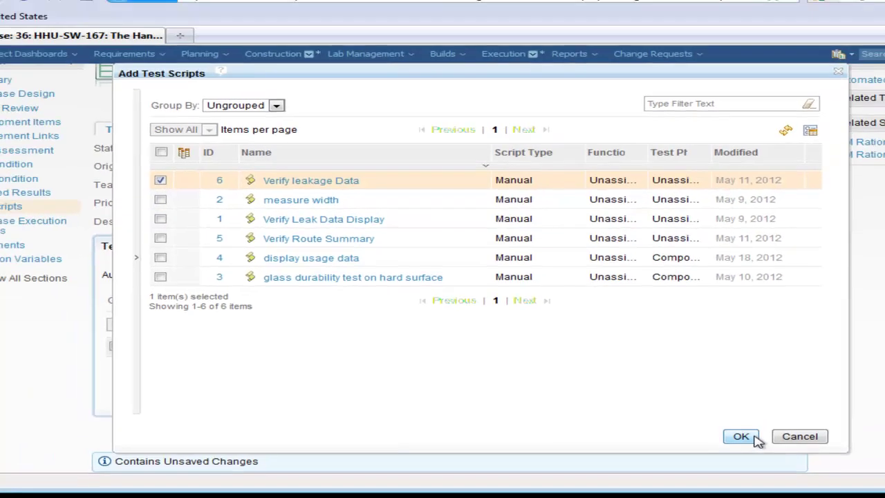
{"action": "left_click", "coordinate": [791, 421]}
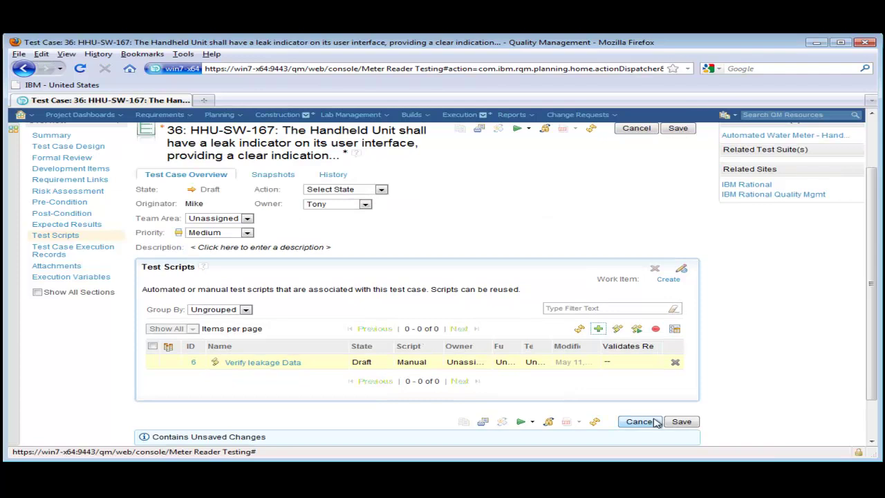
From the Verify leakage Data script's step 1, browse to the Handheld Unit Software Requirements module's Test this view.
{"action": "left_click", "coordinate": [280, 364]}
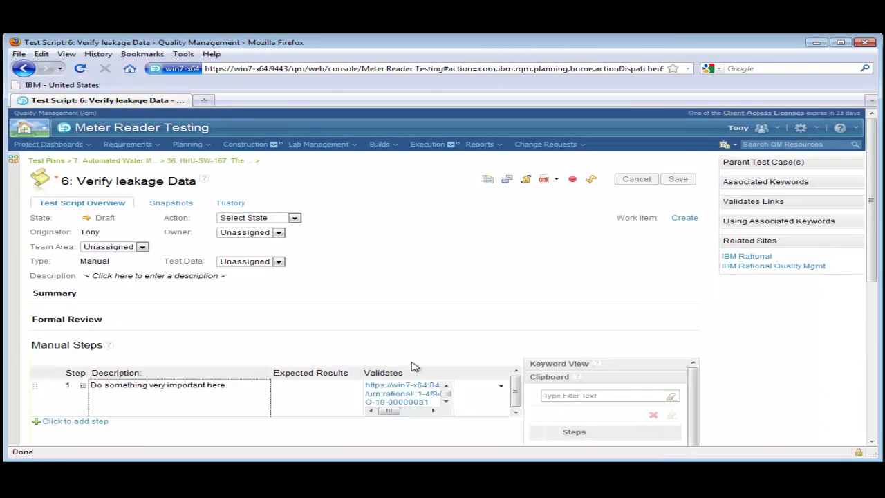
{"action": "mouse_move", "coordinate": [405, 399]}
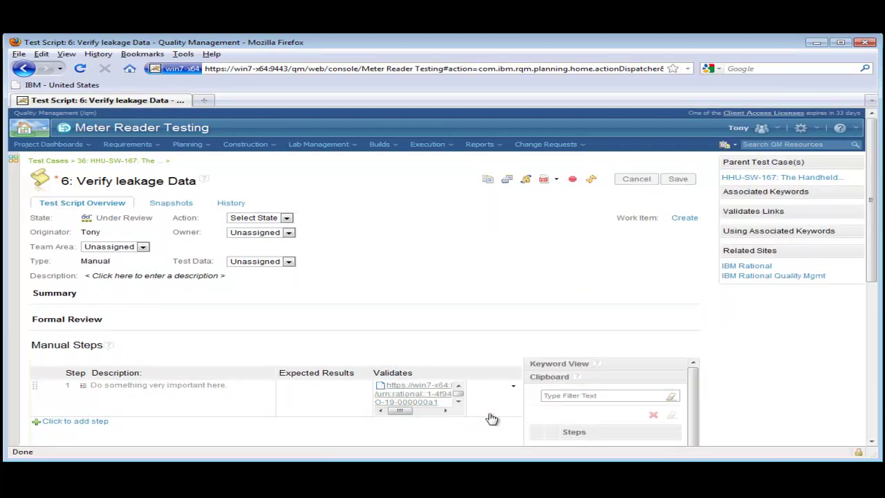
{"action": "left_click", "coordinate": [514, 387]}
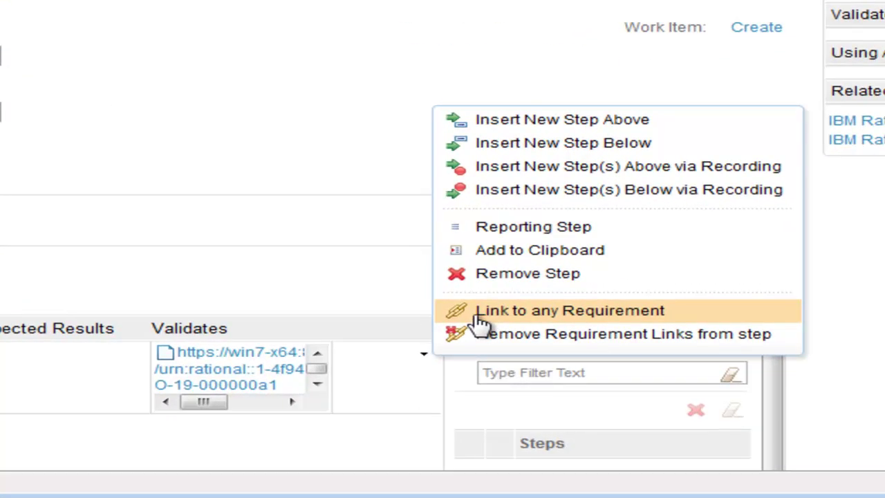
{"action": "left_click", "coordinate": [479, 320]}
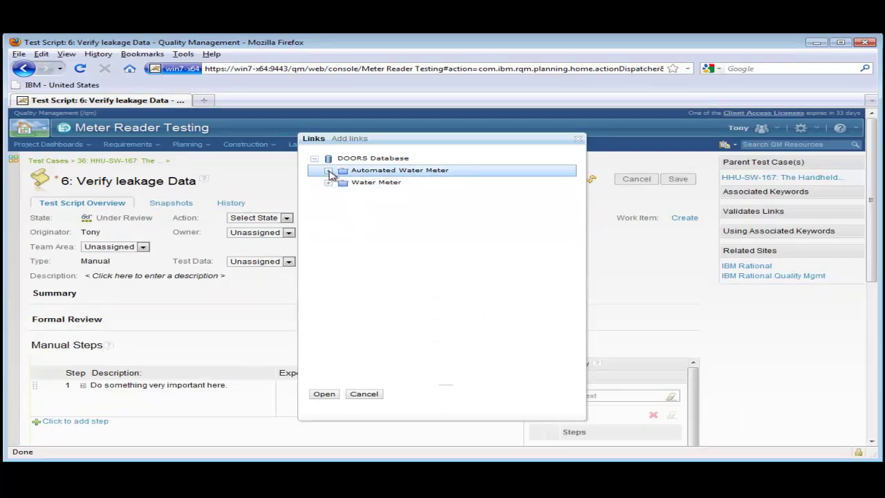
{"action": "left_click", "coordinate": [329, 171]}
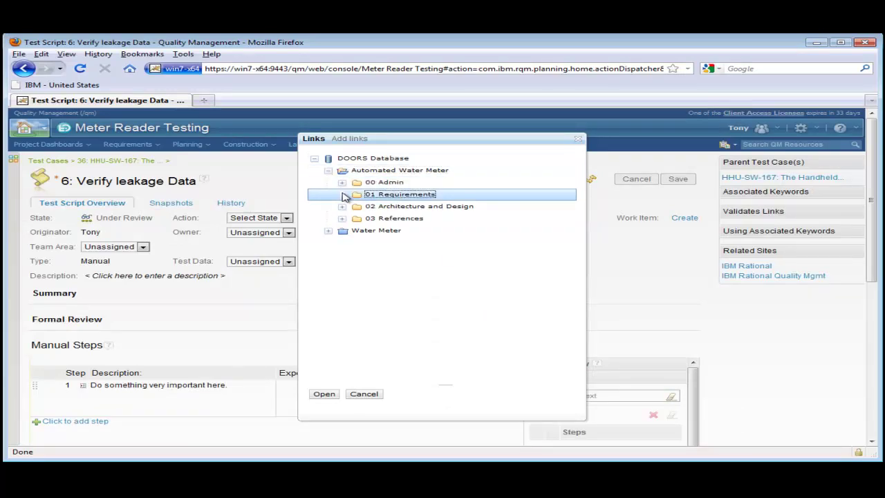
{"action": "left_click", "coordinate": [341, 195]}
{"action": "left_click", "coordinate": [356, 219]}
{"action": "left_click", "coordinate": [370, 254]}
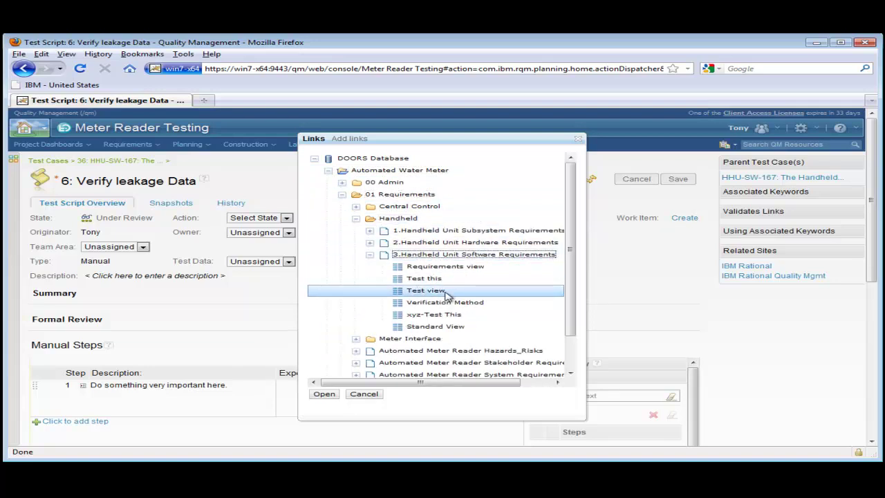
{"action": "left_click", "coordinate": [425, 278]}
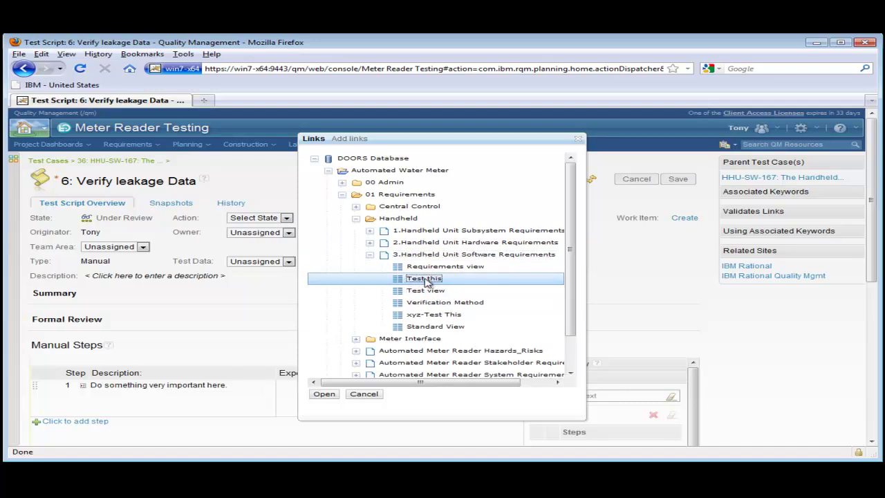
Link step 1 to requirement HHU-SW-168 as an additional validated requirement.
{"action": "left_click", "coordinate": [324, 394]}
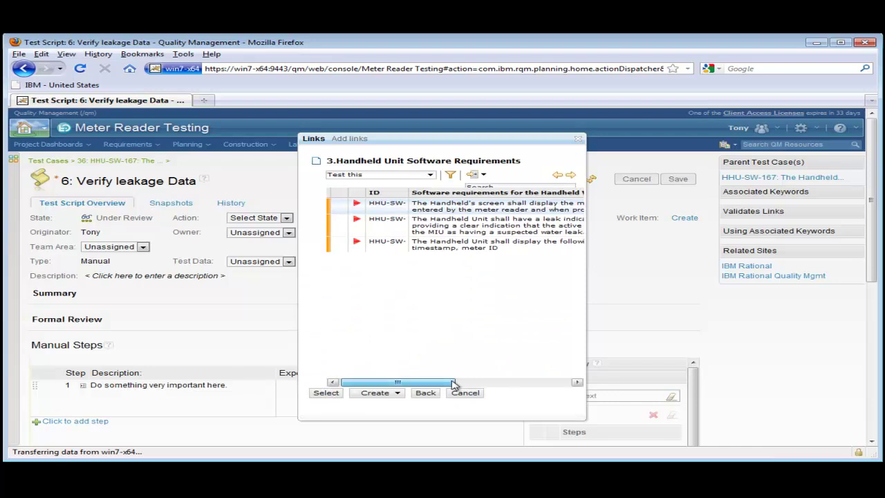
{"action": "mouse_move", "coordinate": [458, 384]}
{"action": "left_mouse_down"}
{"action": "mouse_move", "coordinate": [475, 385]}
{"action": "mouse_move", "coordinate": [454, 384]}
{"action": "left_mouse_up"}
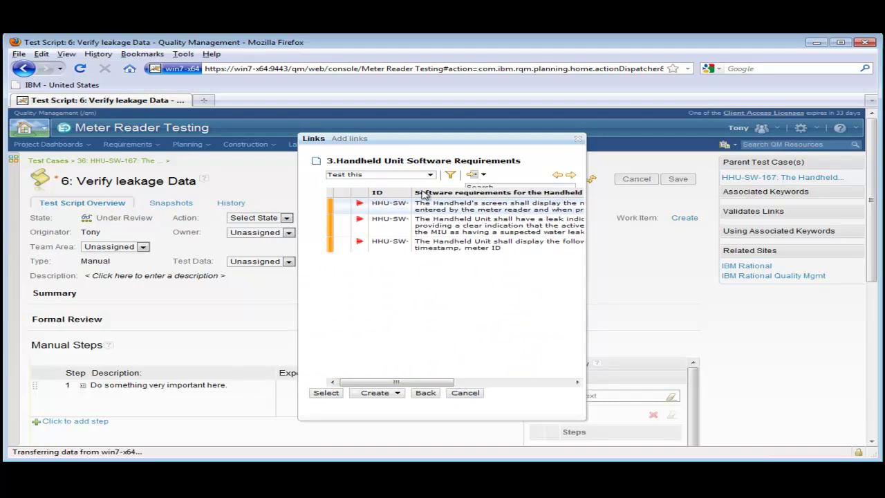
{"action": "left_click_drag", "start_coordinate": [417, 197], "coordinate": [438, 199]}
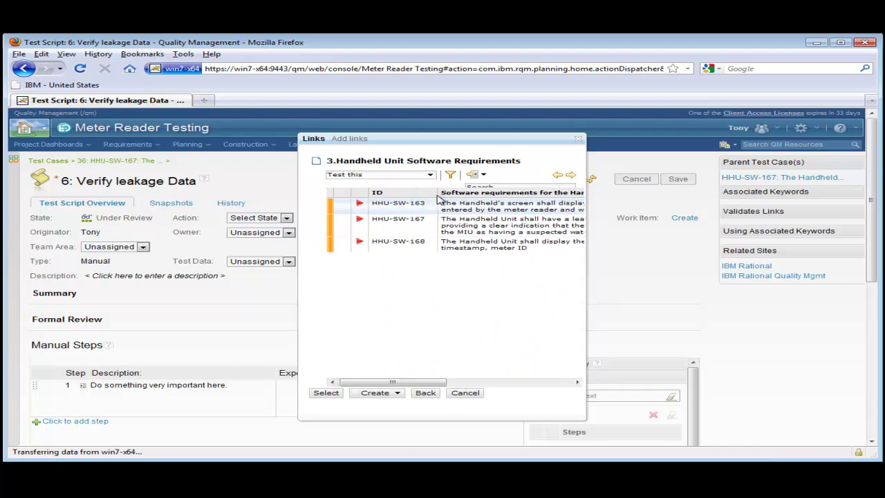
{"action": "left_click", "coordinate": [386, 246]}
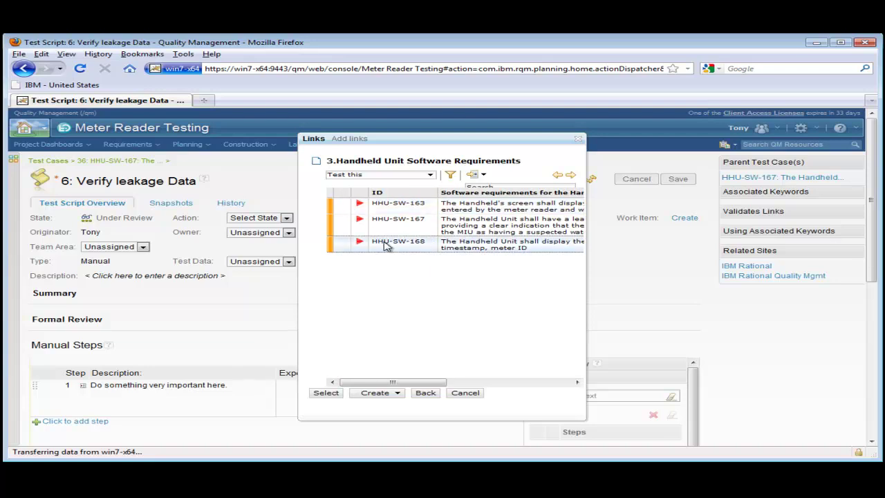
{"action": "left_click", "coordinate": [327, 393]}
{"action": "left_click", "coordinate": [320, 394]}
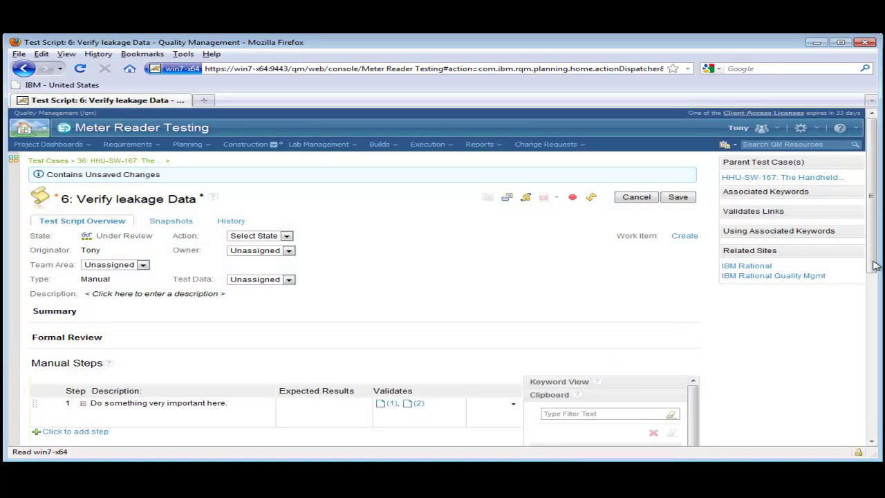
Drag HHU-SW-167 onto step 1's Validates cell and save test script 6.
{"action": "left_click_drag", "start_coordinate": [875, 265], "coordinate": [878, 392]}
{"action": "left_click_drag", "start_coordinate": [699, 313], "coordinate": [698, 368]}
{"action": "mouse_move", "coordinate": [593, 360]}
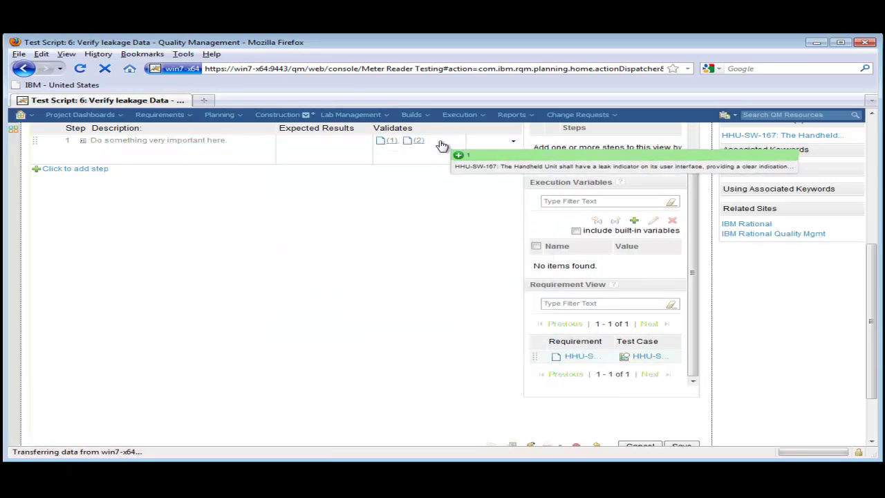
{"action": "left_click_drag", "start_coordinate": [443, 145], "coordinate": [442, 145]}
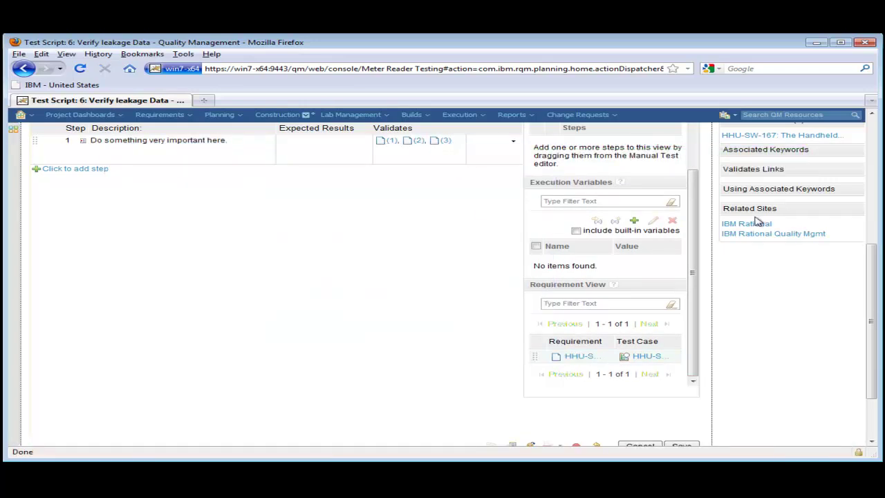
{"action": "left_click_drag", "start_coordinate": [874, 292], "coordinate": [850, 171]}
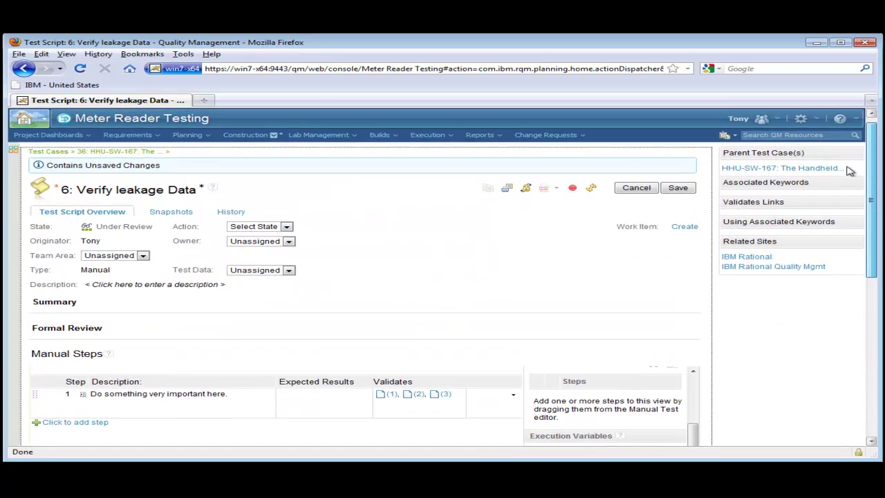
{"action": "left_click", "coordinate": [685, 191]}
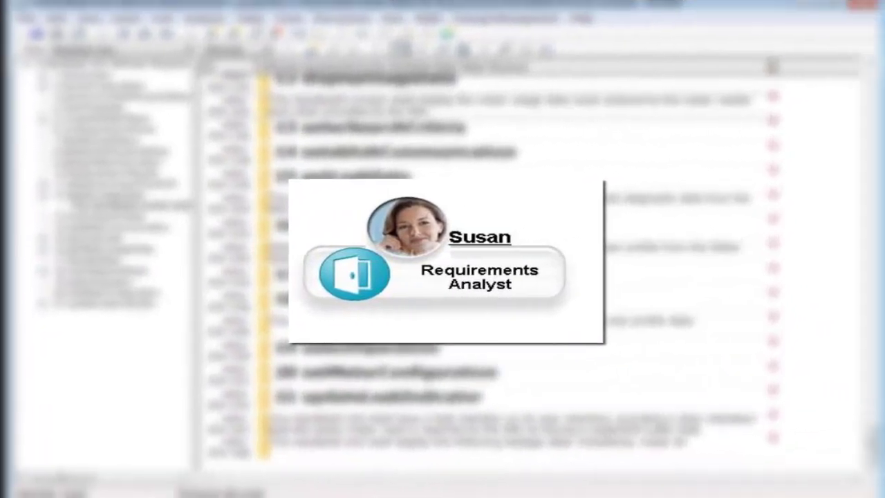
Run the RQM Traceability Report to show test plan links for HHU-SW-163, 167 and 168.
{"action": "left_click", "coordinate": [428, 18]}
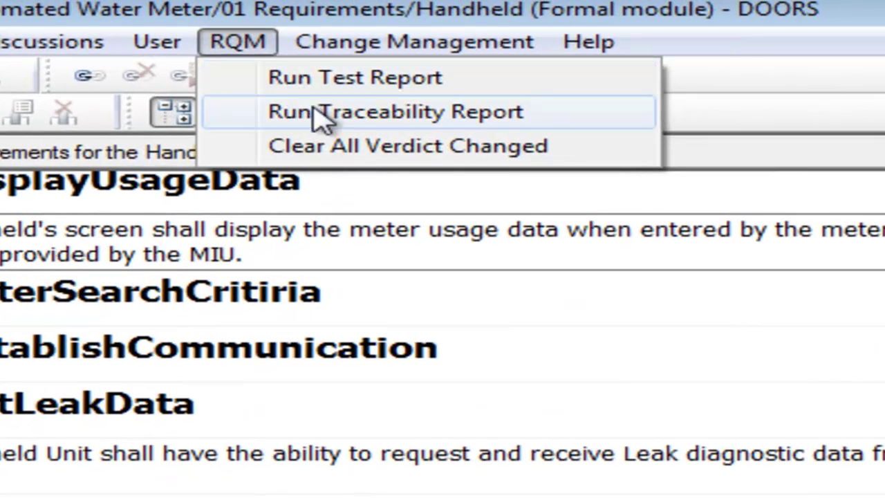
{"action": "left_click", "coordinate": [322, 116]}
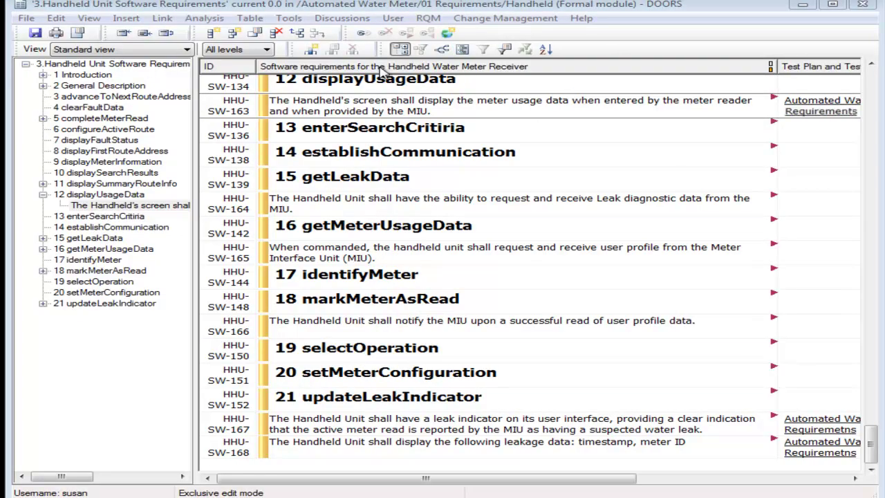
Hide the Explorer and filter the module to requirements with Validated by external links.
{"action": "left_click", "coordinate": [400, 49]}
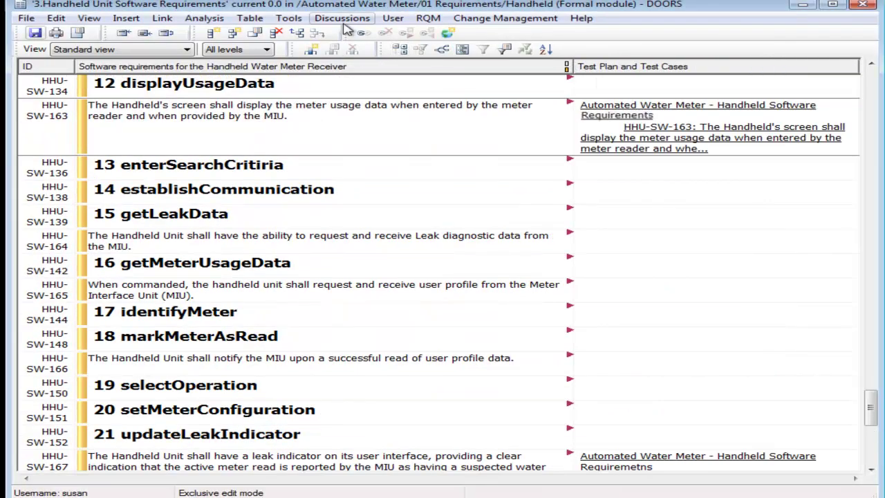
{"action": "left_click", "coordinate": [289, 18]}
{"action": "mouse_move", "coordinate": [536, 32]}
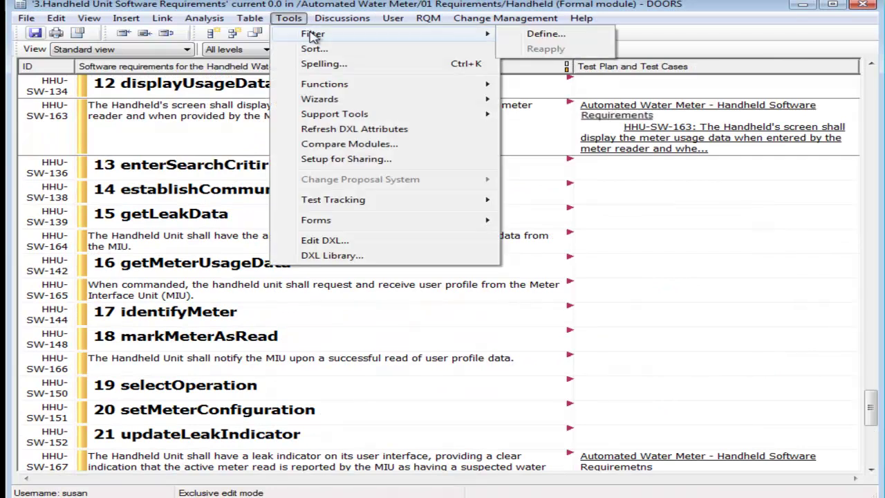
{"action": "left_click", "coordinate": [596, 31]}
{"action": "left_click", "coordinate": [284, 82]}
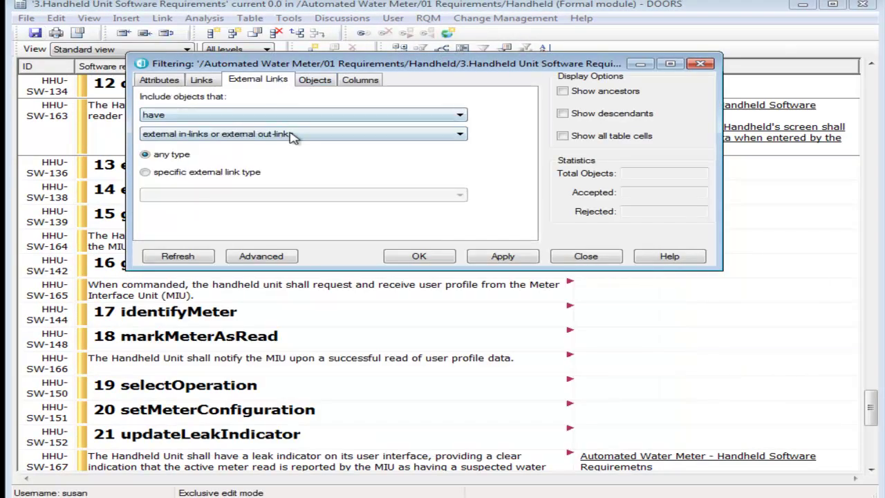
{"action": "left_click", "coordinate": [242, 173]}
{"action": "left_click", "coordinate": [277, 194]}
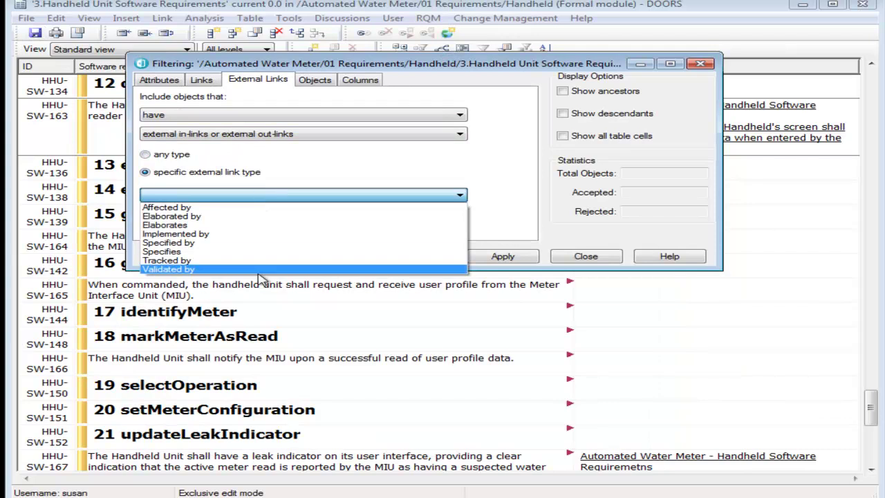
{"action": "left_click", "coordinate": [468, 269]}
{"action": "left_click", "coordinate": [523, 259]}
{"action": "left_click", "coordinate": [432, 261]}
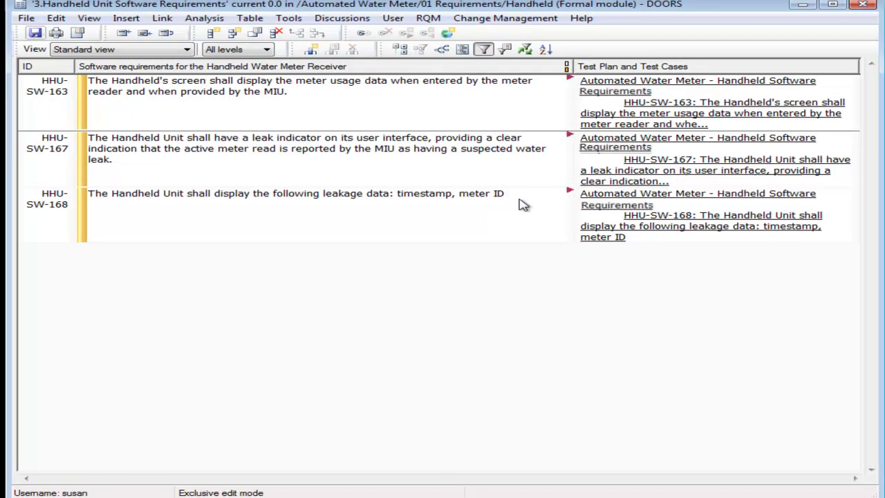
Inspect HHU-SW-168's link details, then dismiss them.
{"action": "right_click", "coordinate": [570, 193]}
{"action": "mouse_move", "coordinate": [606, 233]}
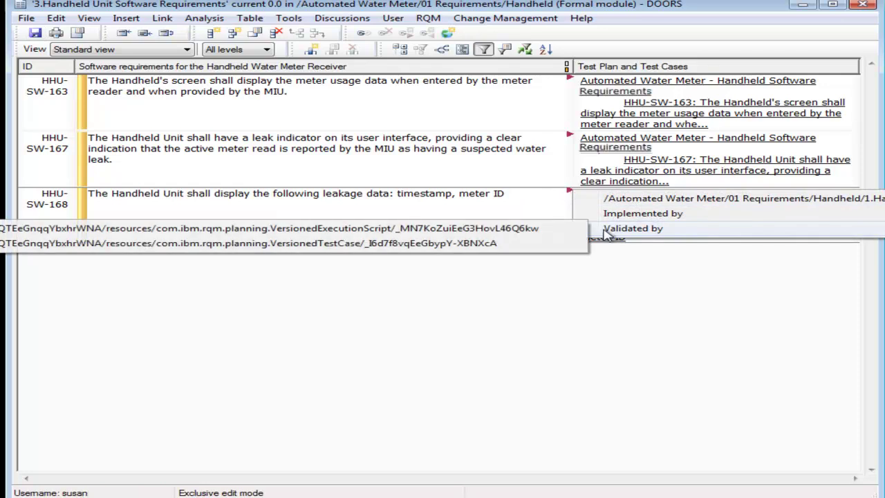
{"action": "mouse_move", "coordinate": [546, 235]}
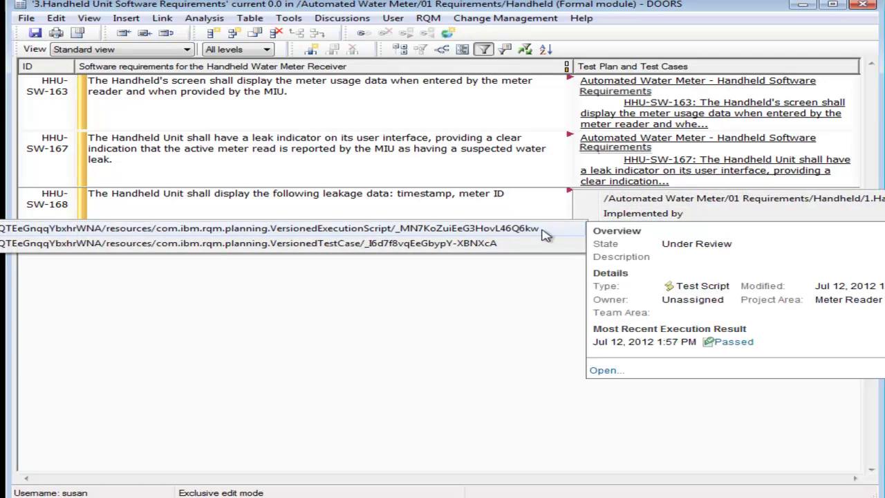
{"action": "mouse_move", "coordinate": [496, 248]}
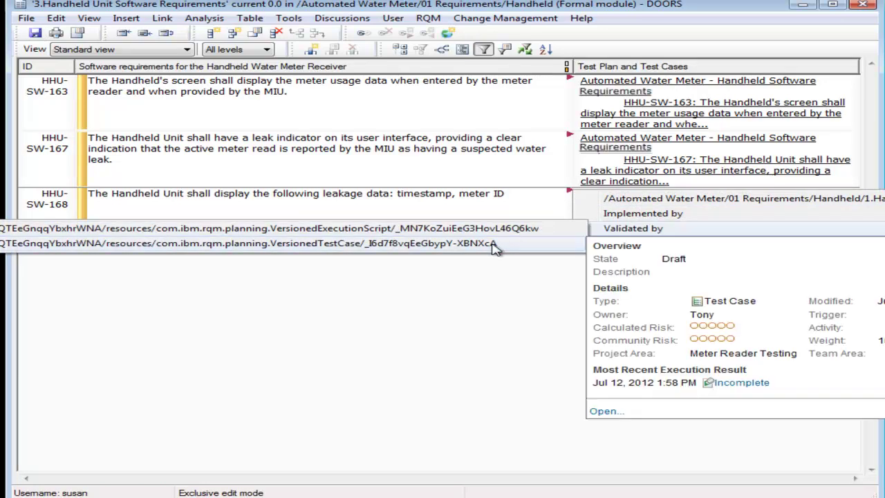
{"action": "left_click", "coordinate": [526, 340]}
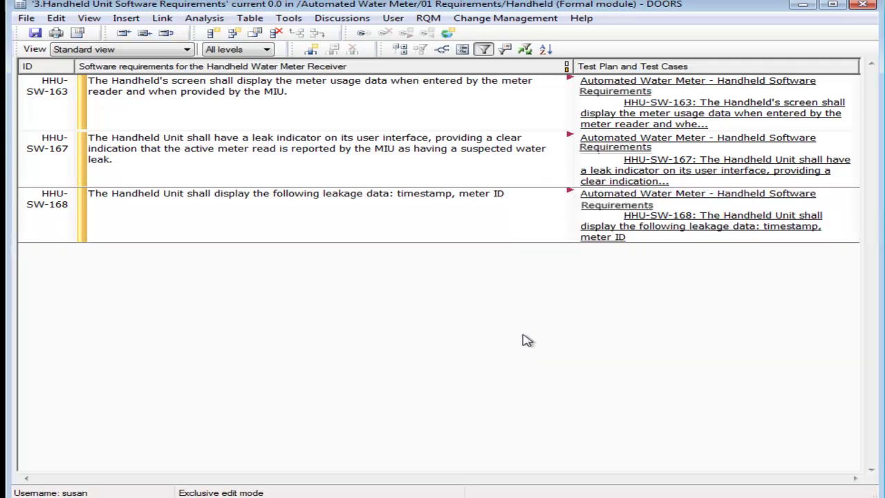
Switch the module to the Test this view and run the RQM Test Report for verdicts.
{"action": "left_click", "coordinate": [189, 50]}
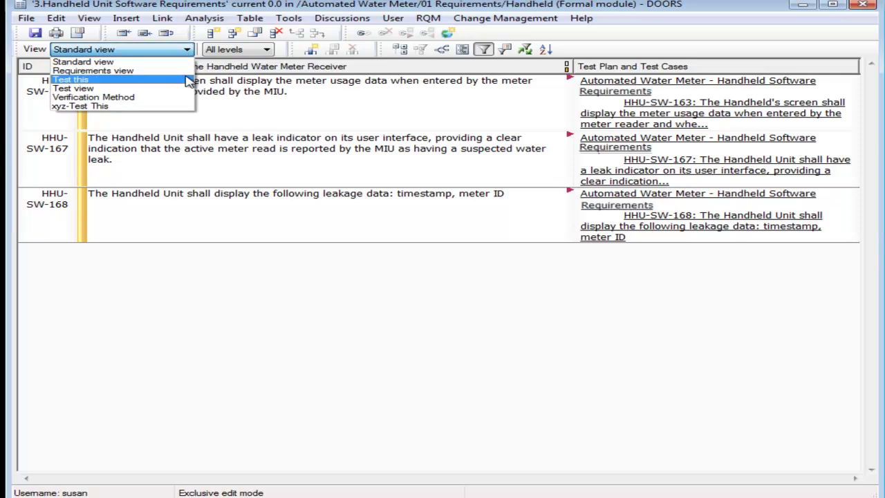
{"action": "left_click", "coordinate": [188, 80]}
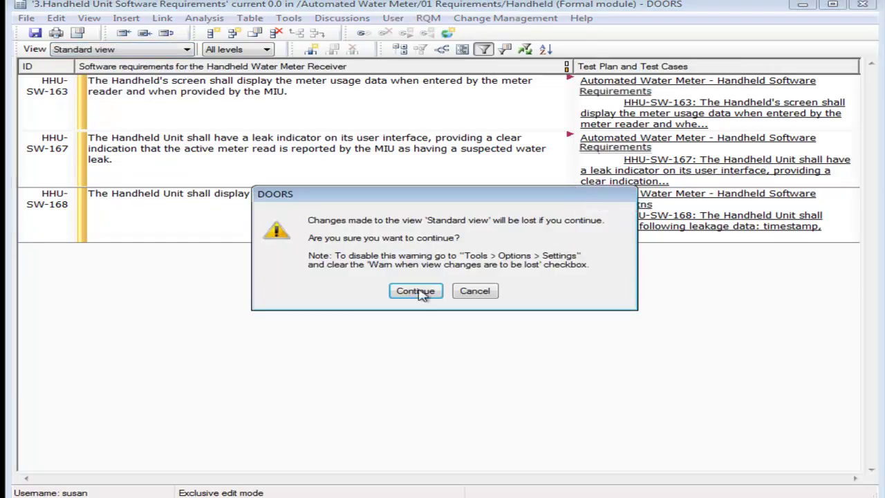
{"action": "left_click", "coordinate": [429, 291]}
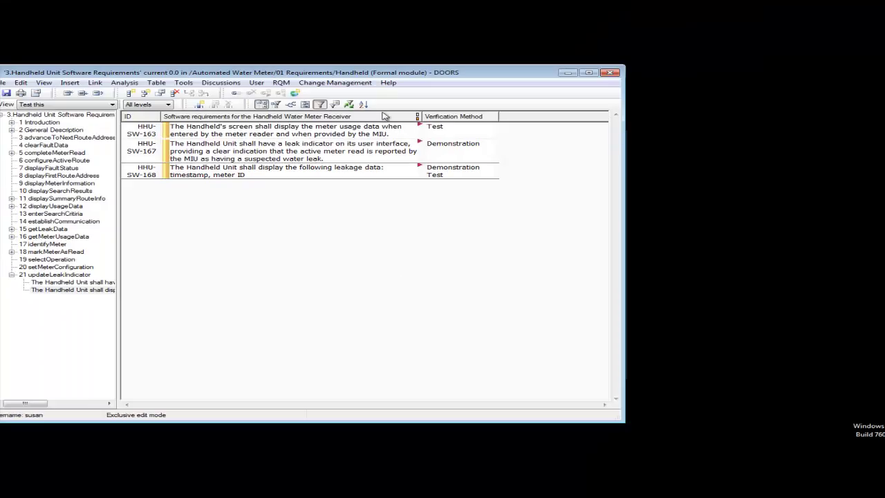
{"action": "left_click", "coordinate": [264, 104]}
{"action": "left_click_drag", "start_coordinate": [622, 146], "coordinate": [880, 149]}
{"action": "left_click", "coordinate": [283, 82]}
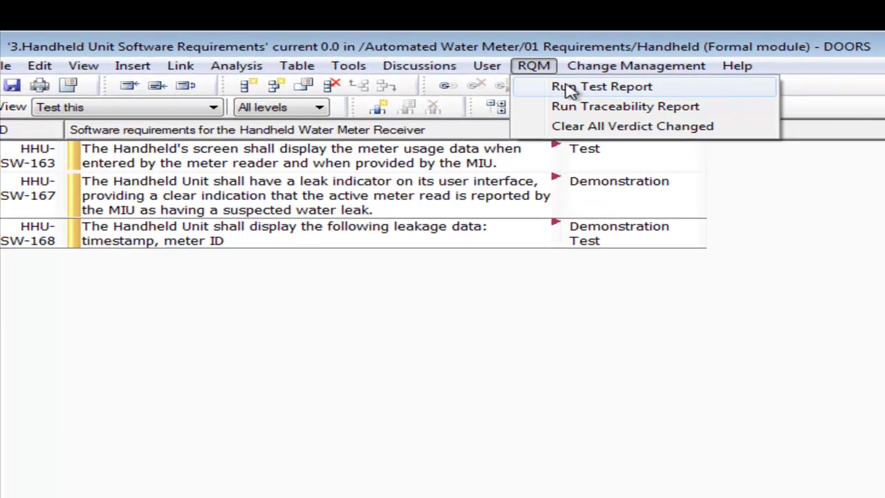
{"action": "left_click", "coordinate": [570, 87]}
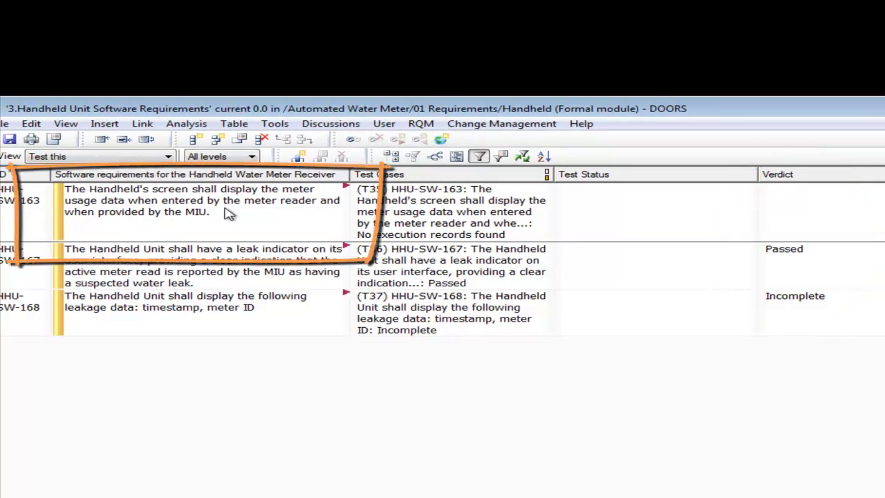
Split HHU-SW-163 after 'by the meter reader' into new HHU-SW-179, then select its leading 'and'.
{"action": "left_click", "coordinate": [276, 125]}
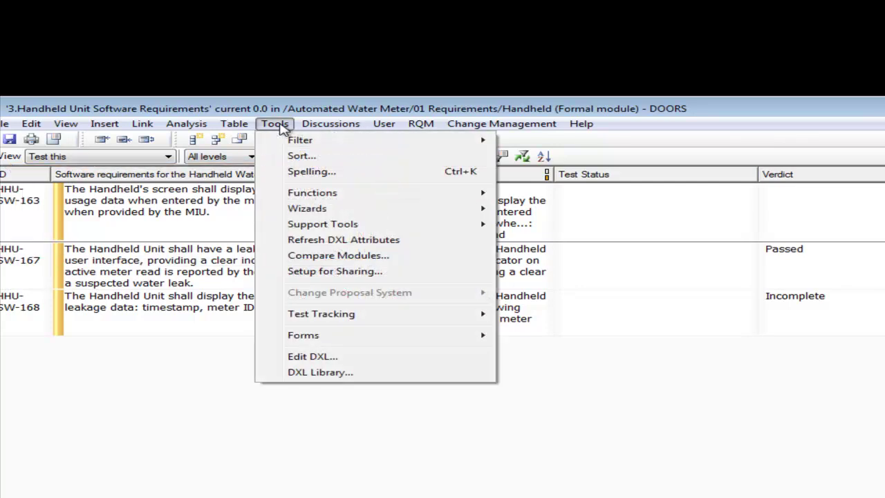
{"action": "mouse_move", "coordinate": [346, 194]}
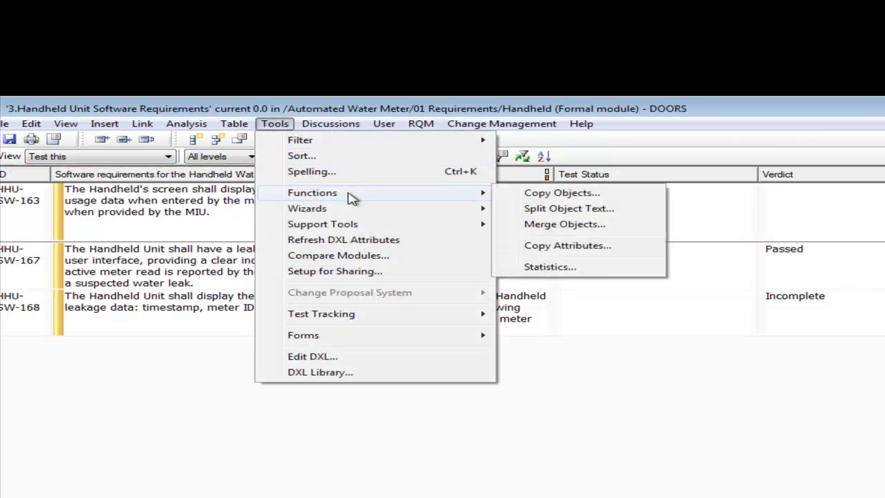
{"action": "left_click", "coordinate": [507, 207]}
{"action": "left_click_drag", "start_coordinate": [433, 345], "coordinate": [336, 325]}
{"action": "left_click", "coordinate": [632, 446]}
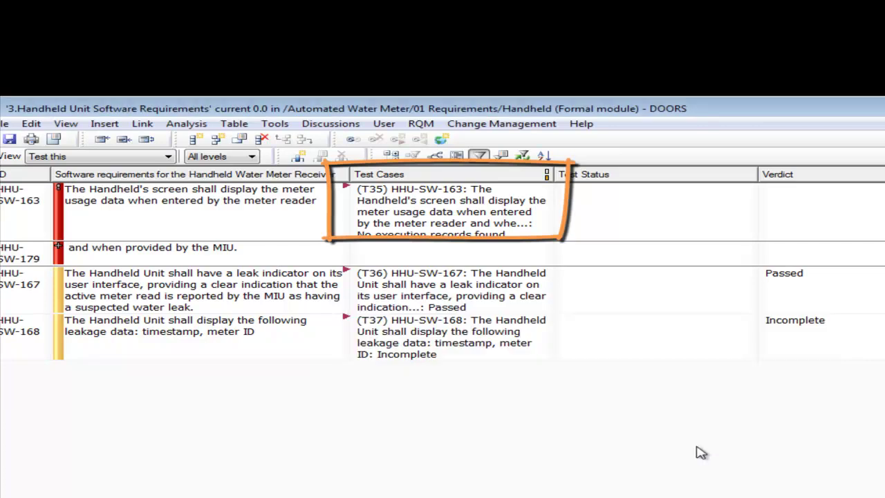
{"action": "left_click", "coordinate": [701, 448]}
{"action": "left_click", "coordinate": [86, 245]}
{"action": "left_click_drag", "start_coordinate": [91, 247], "coordinate": [50, 250]}
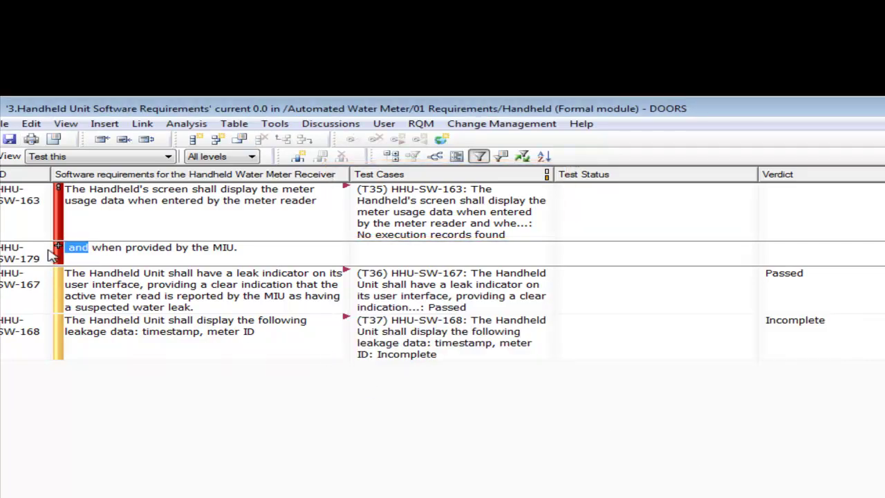
Insert a Verification Method attribute column into the module view.
{"action": "left_click", "coordinate": [391, 156]}
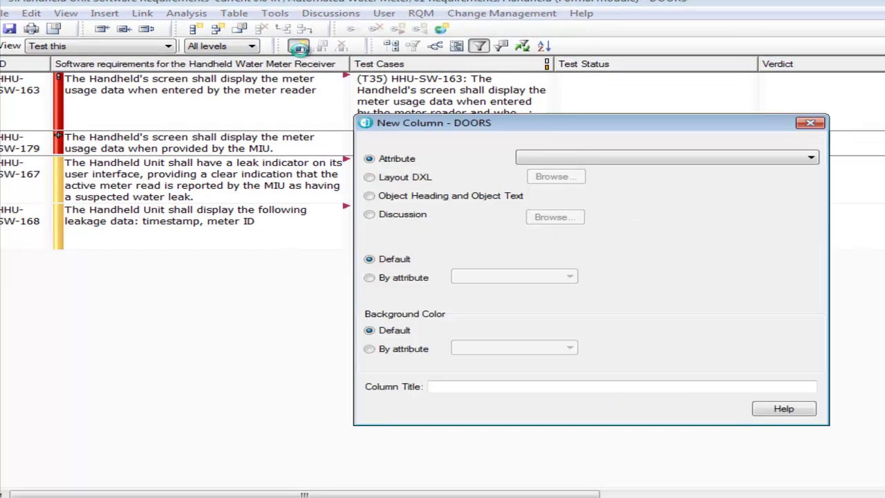
{"action": "left_click", "coordinate": [643, 160]}
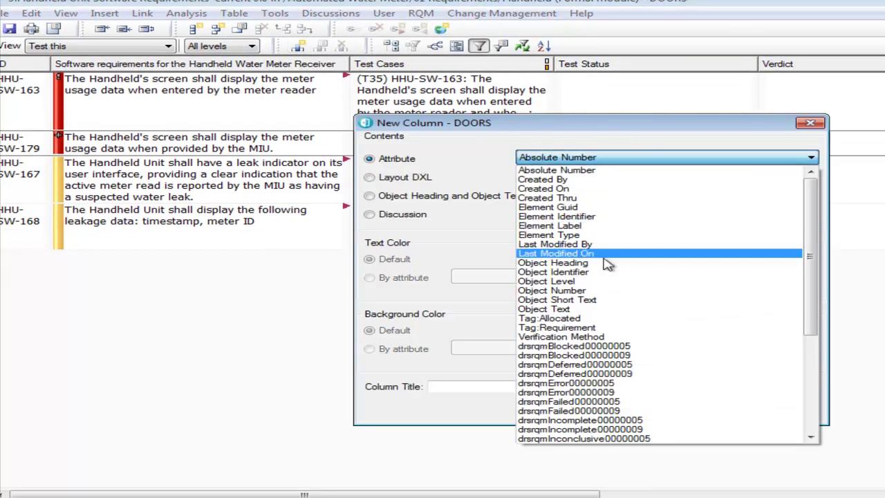
{"action": "left_click", "coordinate": [597, 336]}
{"action": "left_click", "coordinate": [643, 408]}
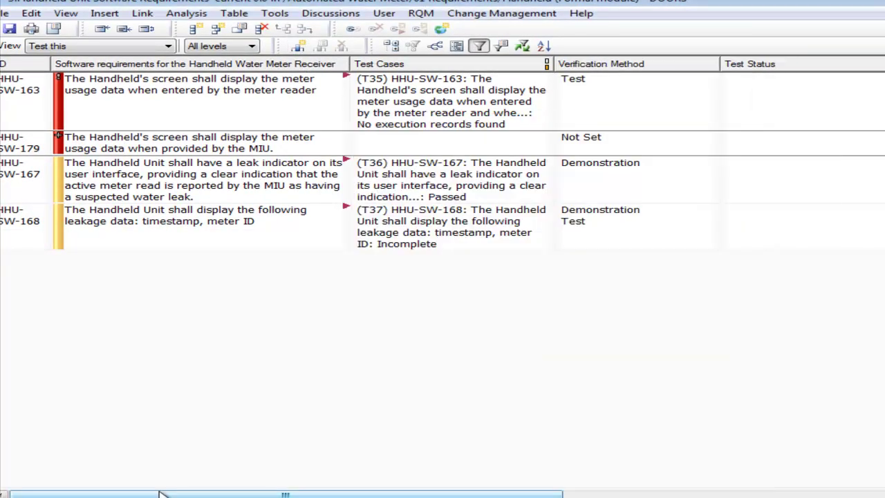
Set HHU-SW-179's Verification Method to Inspection and Test and save the module.
{"action": "left_click", "coordinate": [614, 142]}
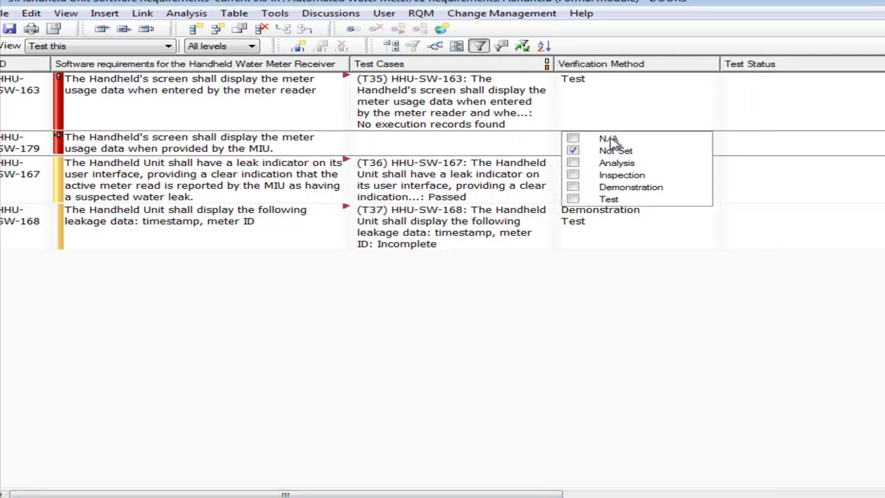
{"action": "left_click", "coordinate": [573, 151]}
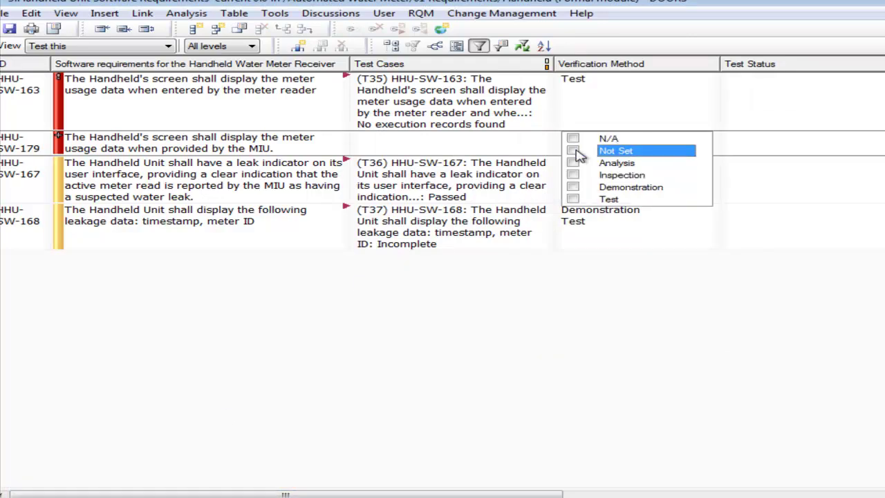
{"action": "left_click", "coordinate": [574, 175]}
{"action": "left_click", "coordinate": [621, 273]}
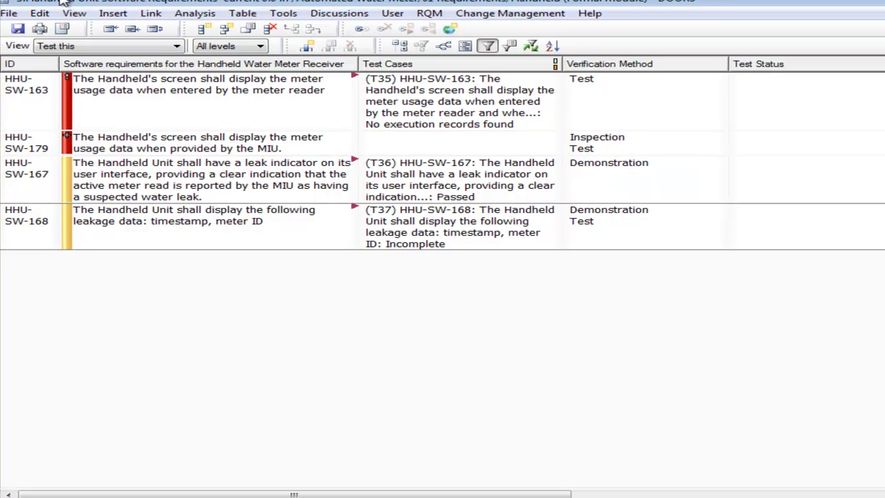
{"action": "left_click", "coordinate": [29, 29]}
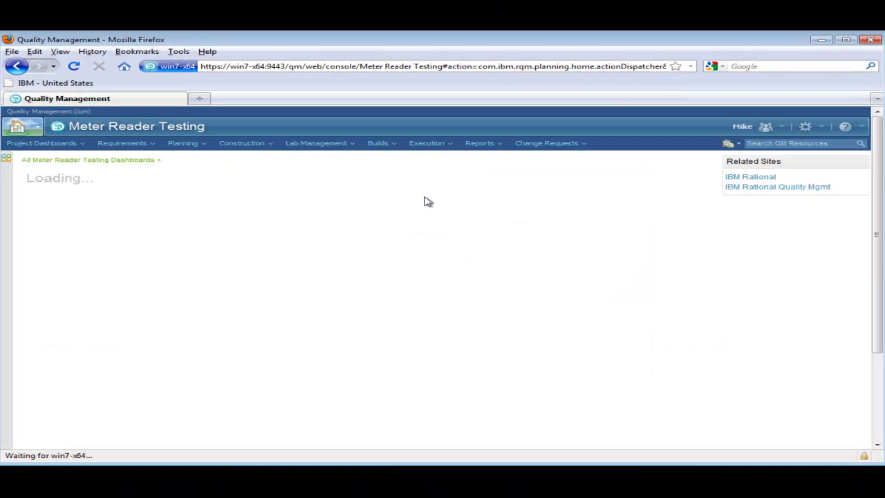
Open test plan 7's Requirement Collection Links section.
{"action": "left_click", "coordinate": [184, 143]}
{"action": "left_click", "coordinate": [214, 168]}
{"action": "left_click", "coordinate": [243, 275]}
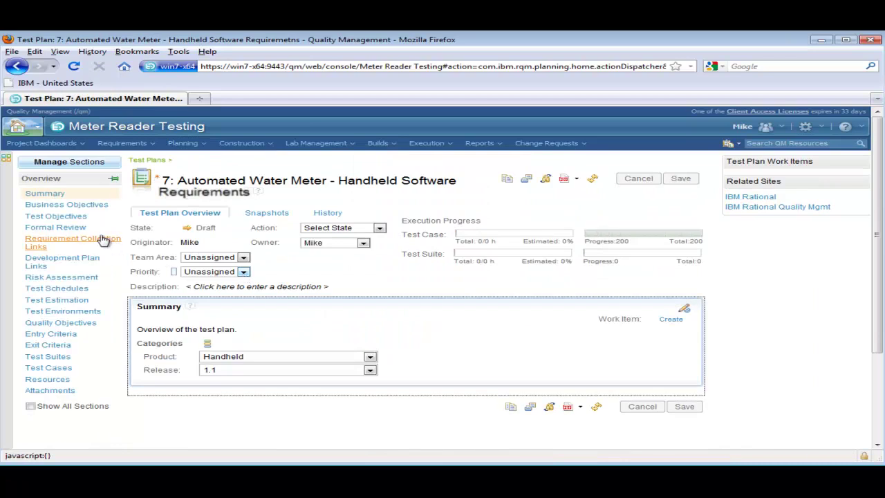
{"action": "left_click", "coordinate": [102, 239]}
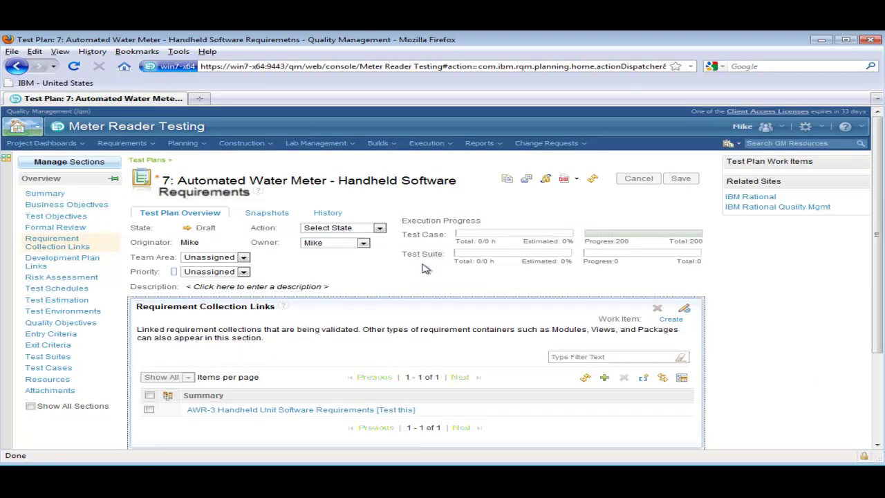
Reconcile the plan, signing in to the requirements server, and choose uncovered HHU-SW-179.
{"action": "left_click", "coordinate": [662, 378]}
{"action": "type", "text": "mike"}
{"action": "key", "text": "Tab"}
{"action": "key", "text": "Return"}
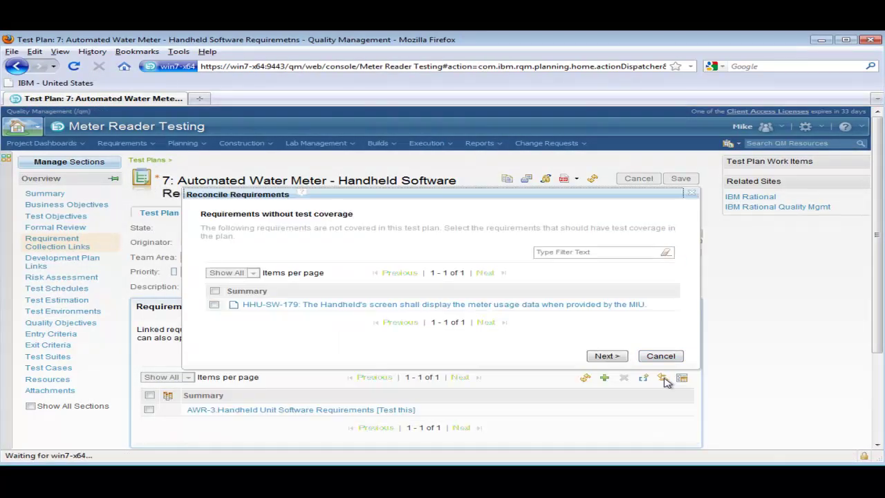
{"action": "left_click", "coordinate": [214, 305]}
Generate a new test case from HHU-SW-179 with an assigned owner, linked and added to the plan.
{"action": "left_click", "coordinate": [605, 356]}
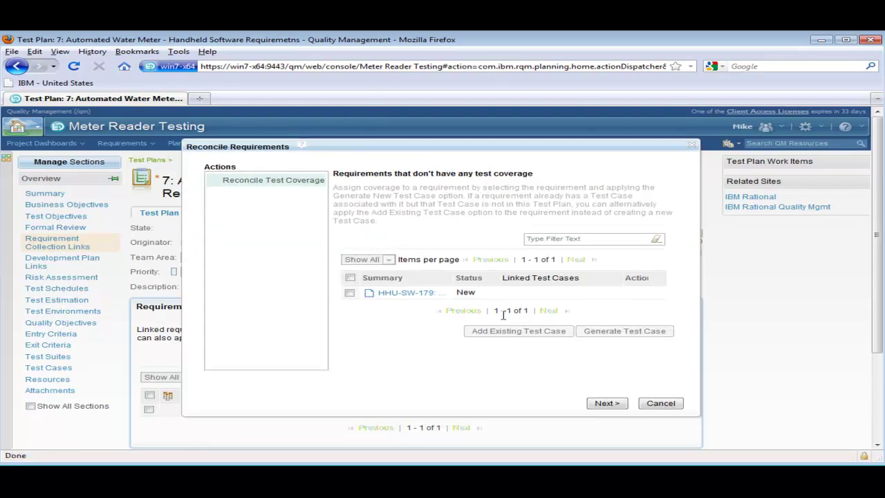
{"action": "mouse_move", "coordinate": [399, 294]}
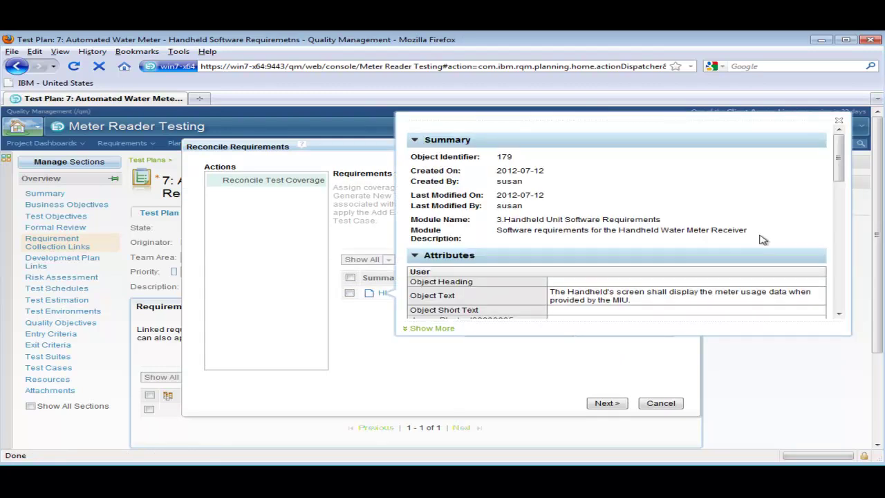
{"action": "left_click_drag", "start_coordinate": [841, 162], "coordinate": [845, 189]}
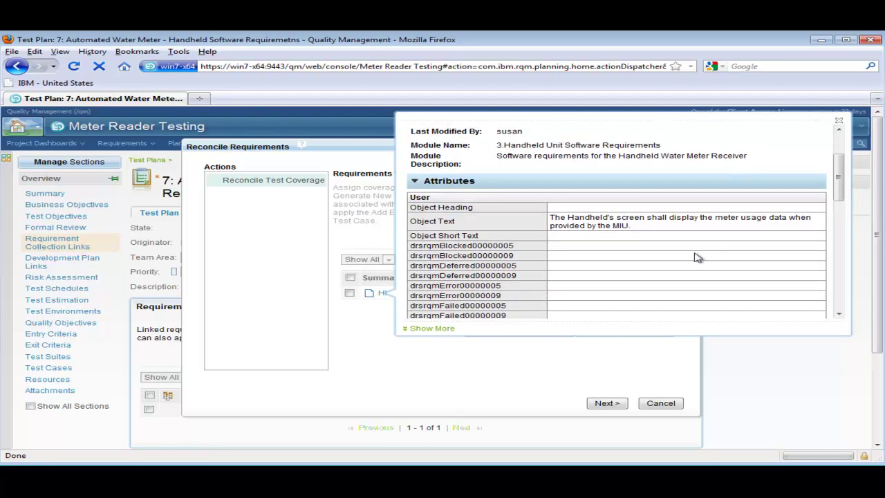
{"action": "left_click", "coordinate": [350, 293]}
{"action": "left_click", "coordinate": [627, 332]}
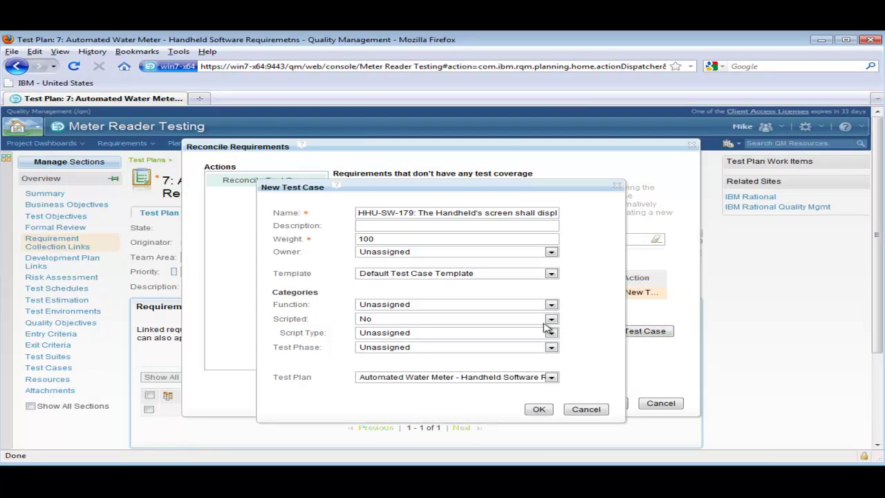
{"action": "left_click", "coordinate": [551, 252]}
{"action": "left_click", "coordinate": [515, 313]}
{"action": "left_click", "coordinate": [538, 409]}
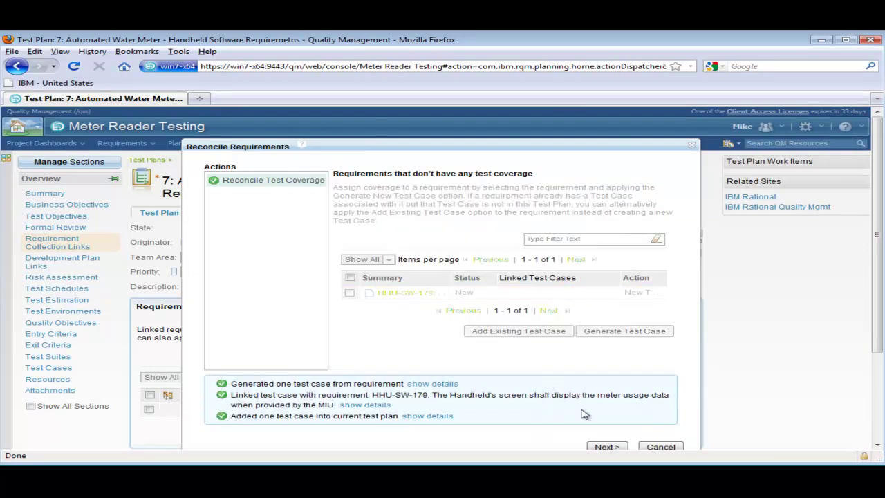
{"action": "left_click", "coordinate": [603, 448]}
Mark the test case linked to HHU-SW-163 as suspect.
{"action": "mouse_move", "coordinate": [399, 313]}
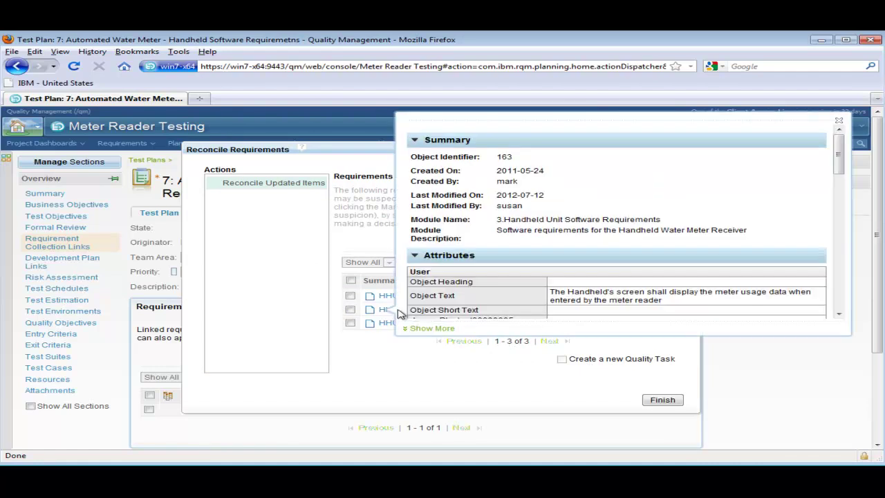
{"action": "left_click", "coordinate": [351, 309]}
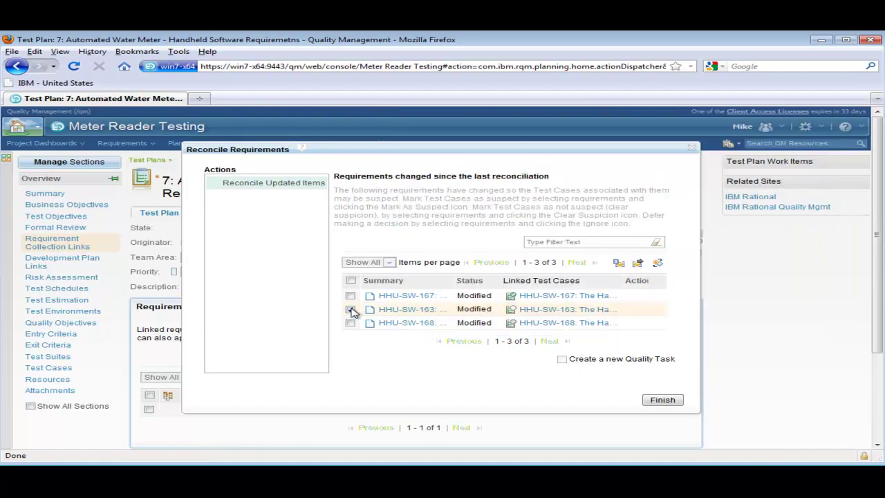
{"action": "left_click", "coordinate": [656, 263]}
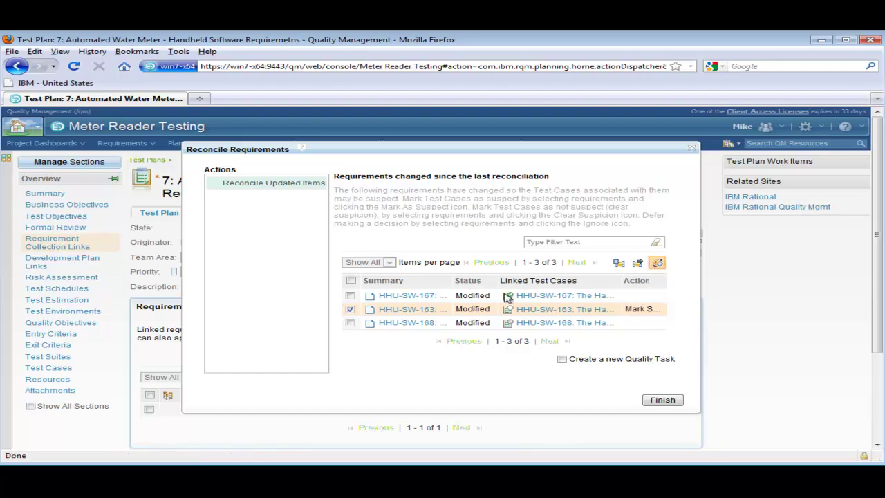
Clear suspicion on HHU-SW-167 and HHU-SW-168, then finish the reconciliation.
{"action": "left_click", "coordinate": [351, 295]}
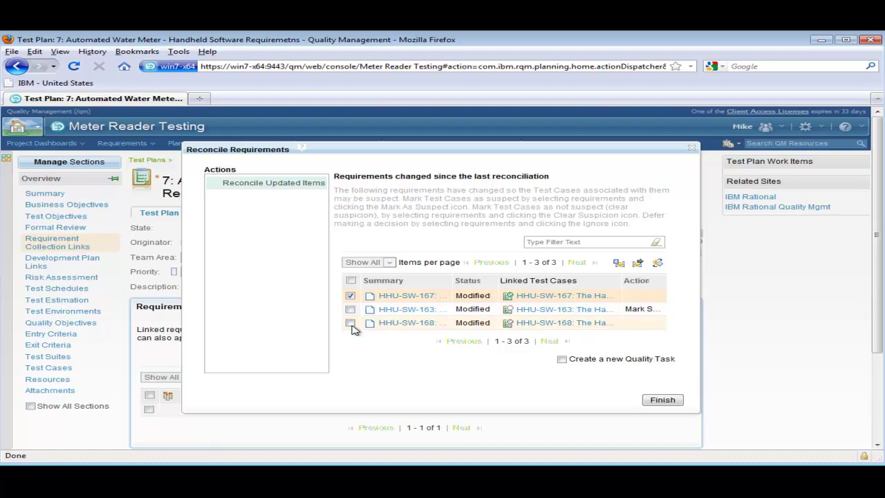
{"action": "left_click", "coordinate": [647, 266]}
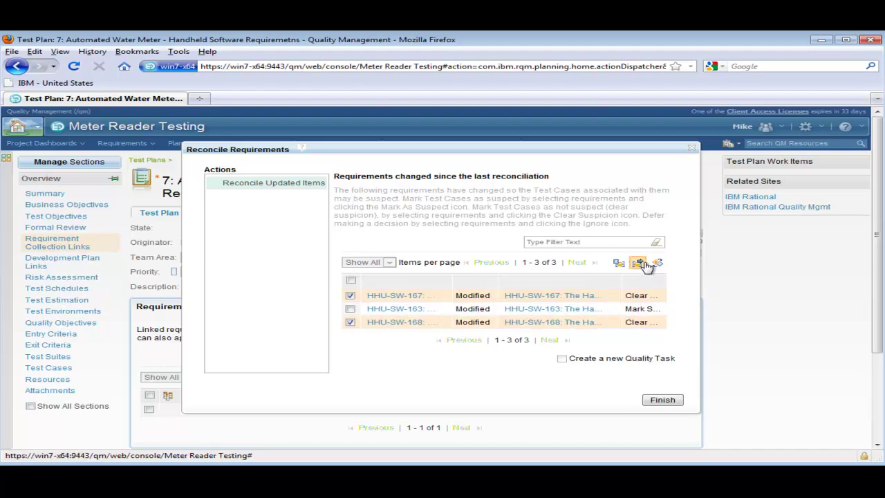
{"action": "left_click", "coordinate": [662, 400]}
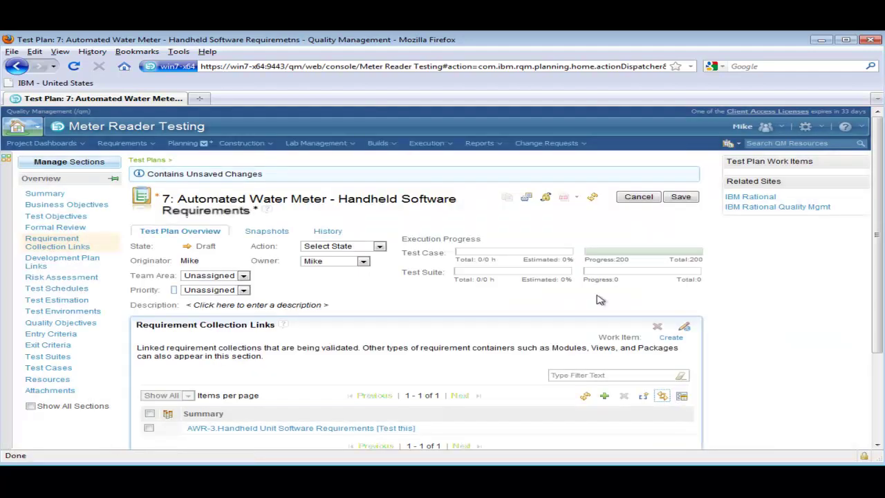
Show the test plan's Test Cases section in General view, listing the new test case 38 for HHU-SW-179.
{"action": "left_click", "coordinate": [48, 370]}
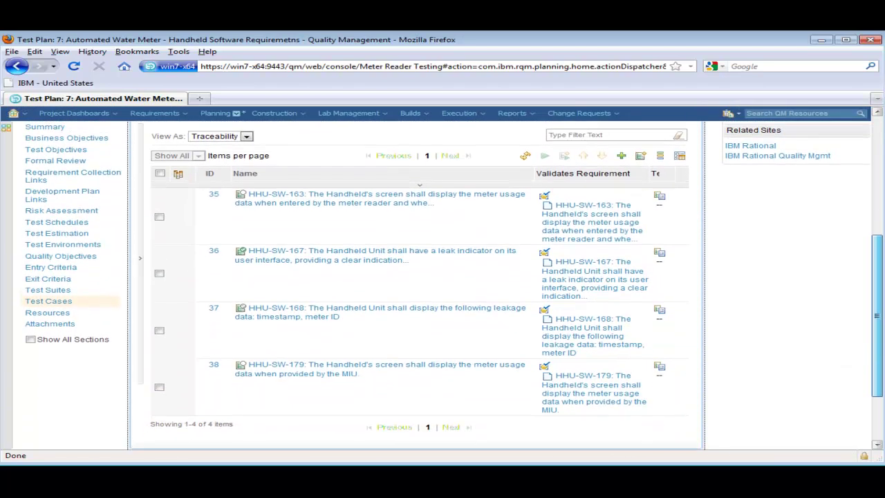
{"action": "left_click", "coordinate": [247, 132]}
{"action": "left_click", "coordinate": [211, 141]}
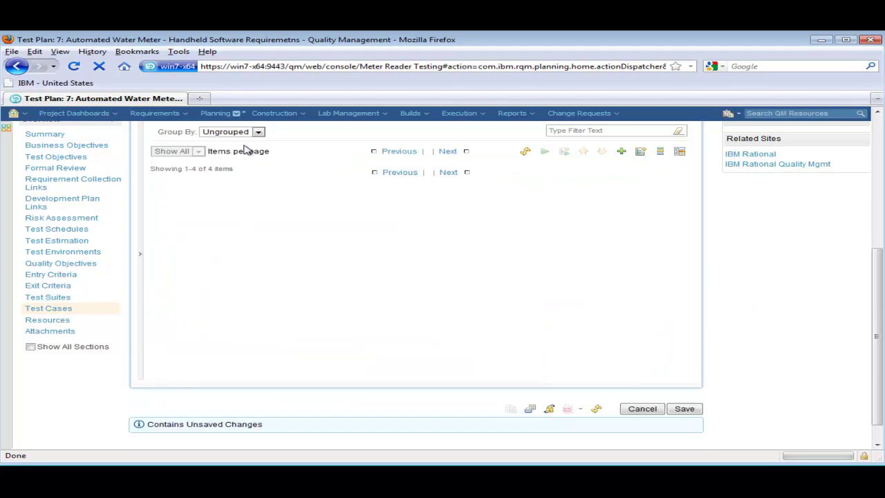